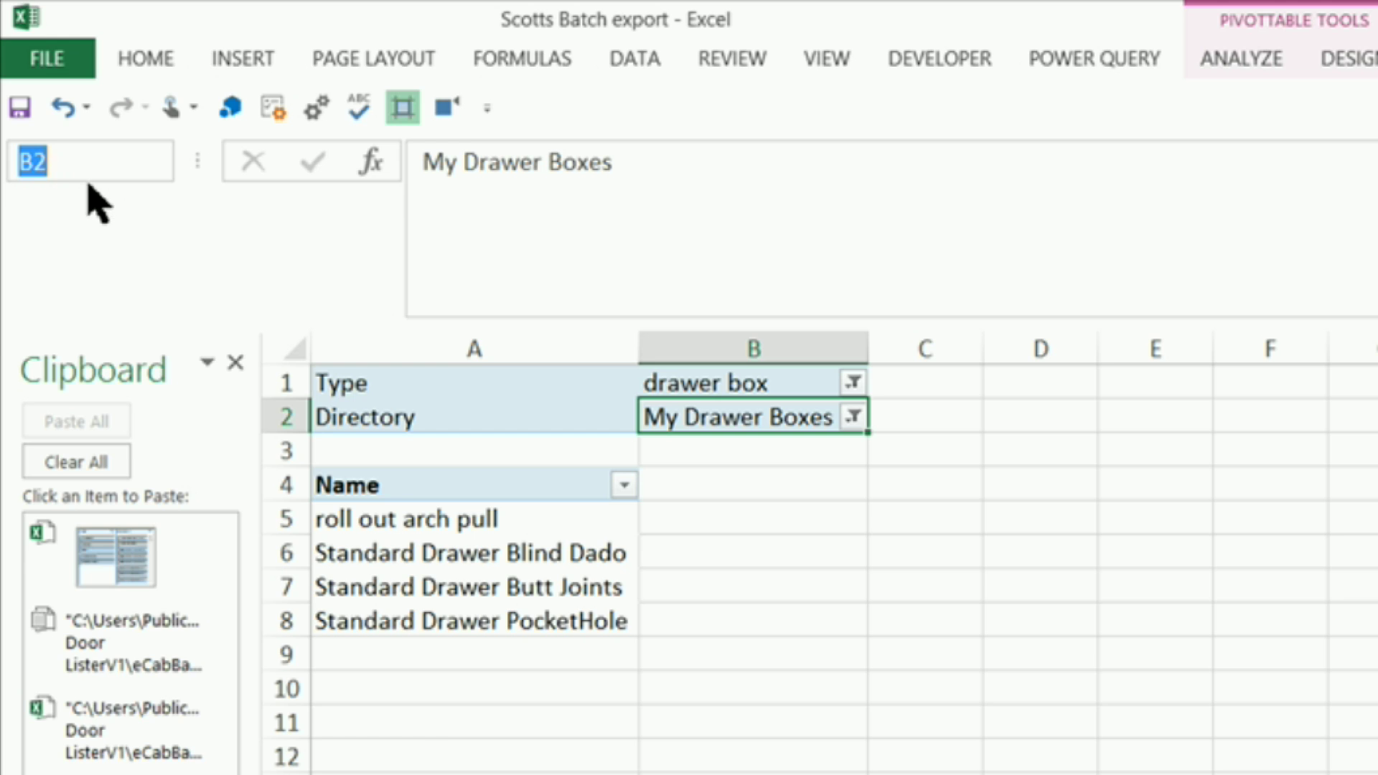
- Name cell B2 Directory, and jump to the named cells Type and Directory to check them
{"action": "type", "text": "Directory"}
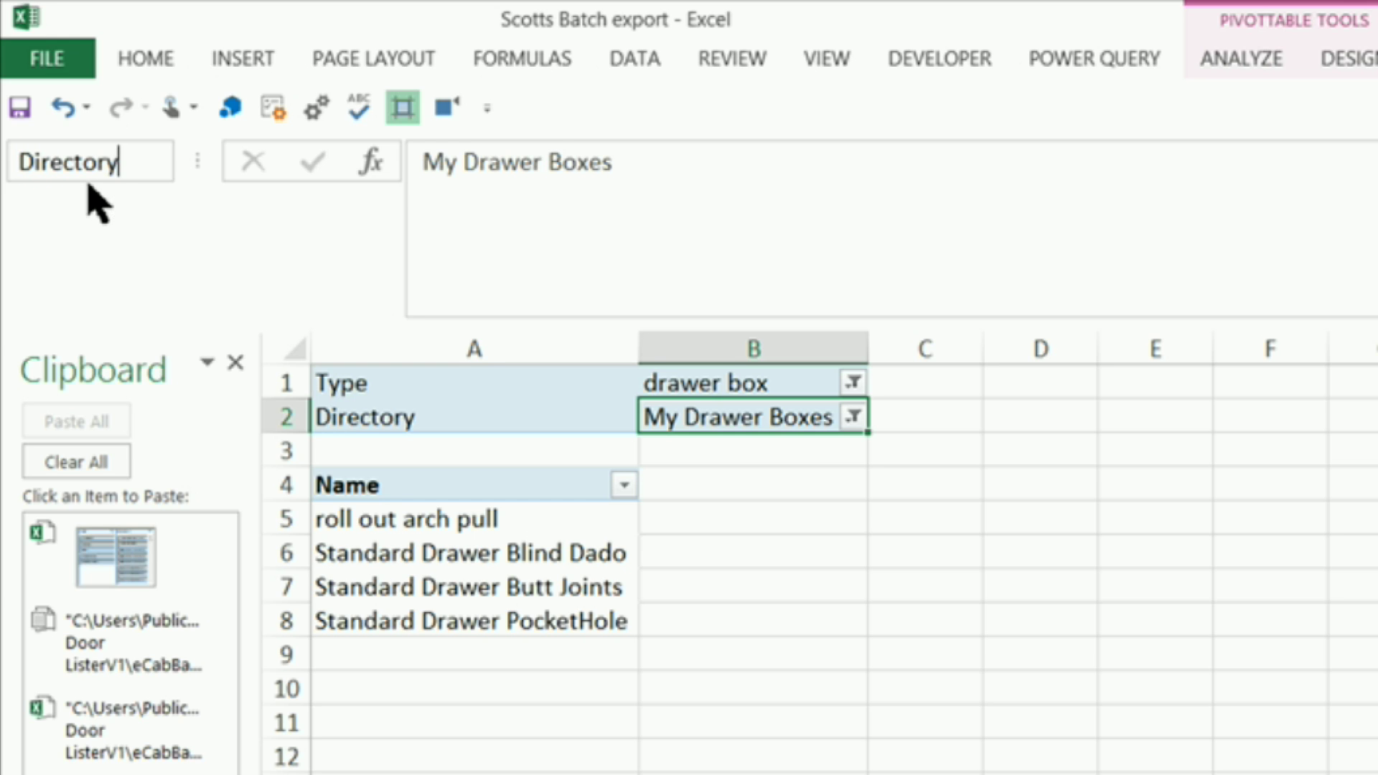
{"action": "key", "text": "Return"}
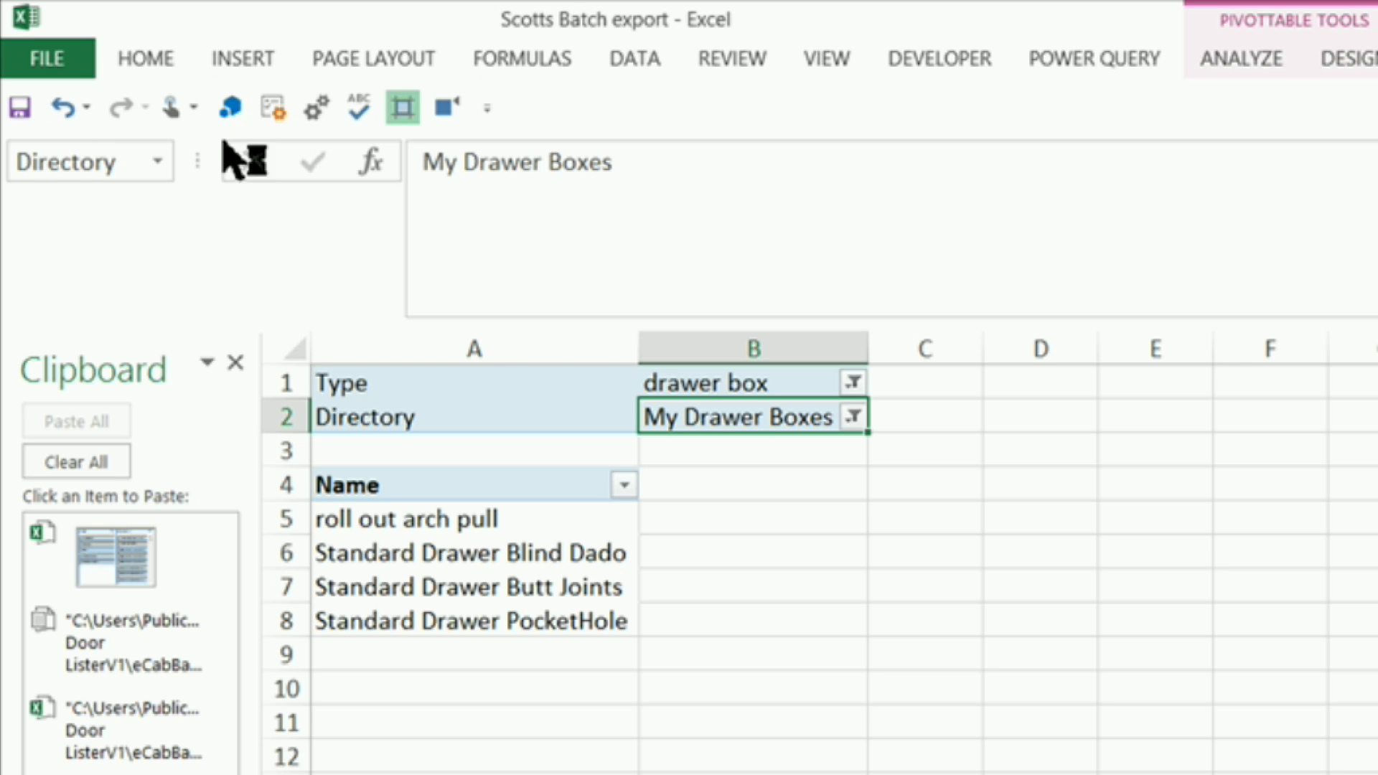
{"action": "left_click", "coordinate": [156, 163]}
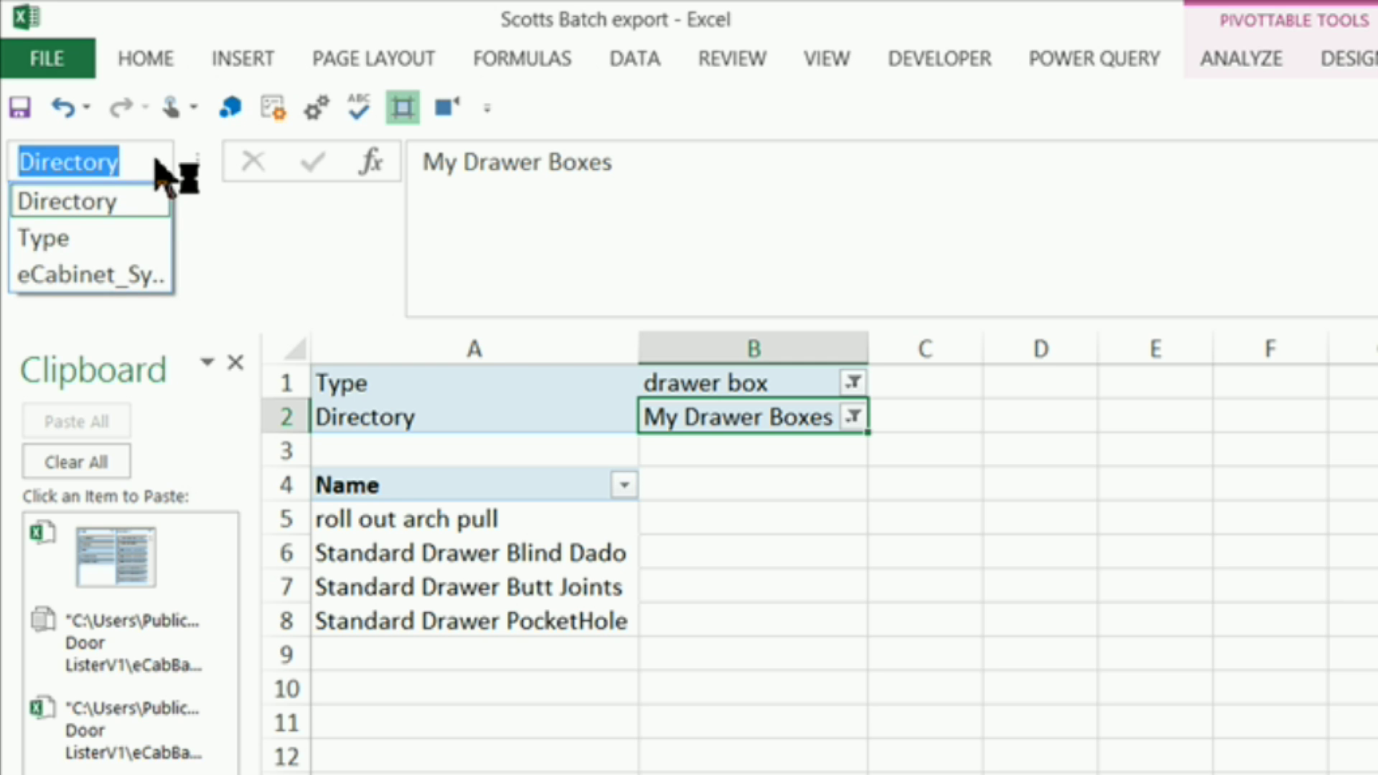
{"action": "left_click", "coordinate": [55, 244]}
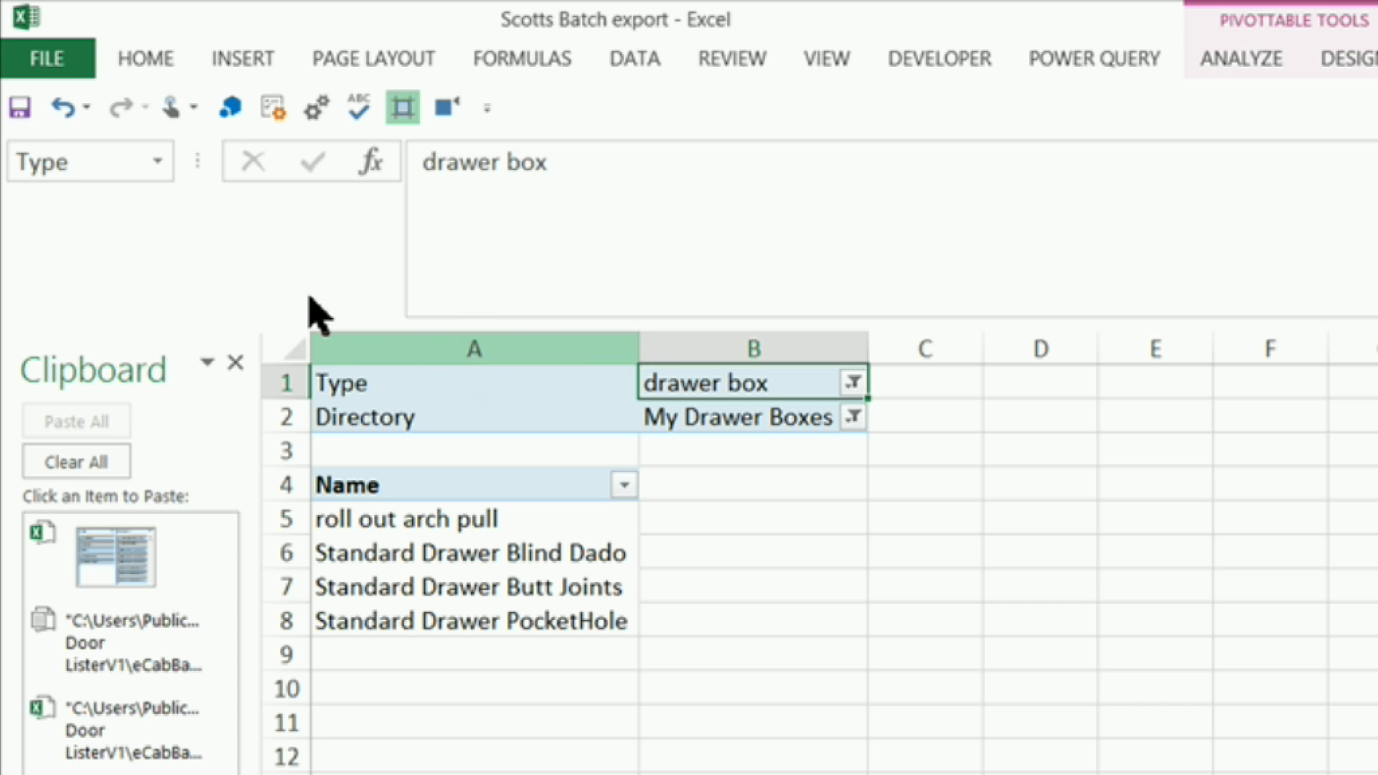
{"action": "left_click", "coordinate": [157, 161]}
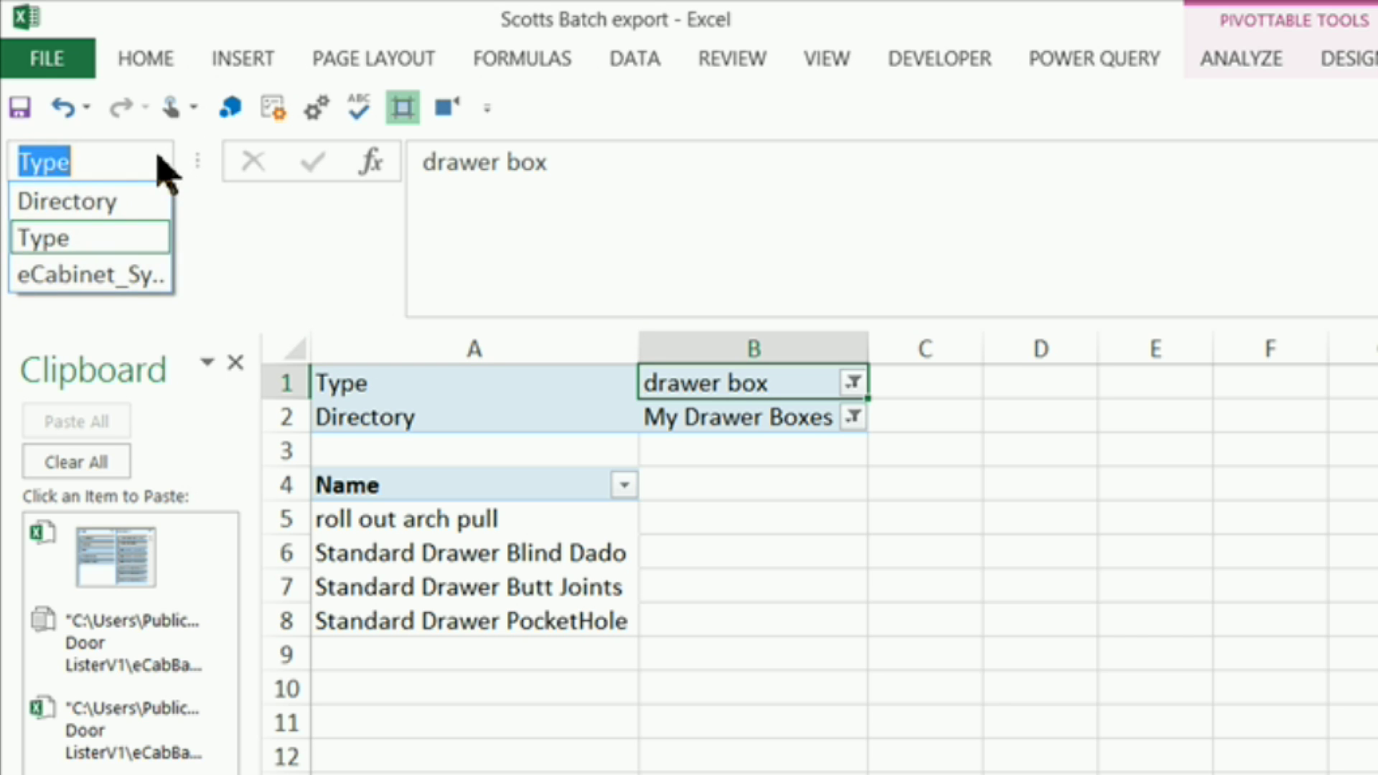
{"action": "left_click", "coordinate": [45, 206]}
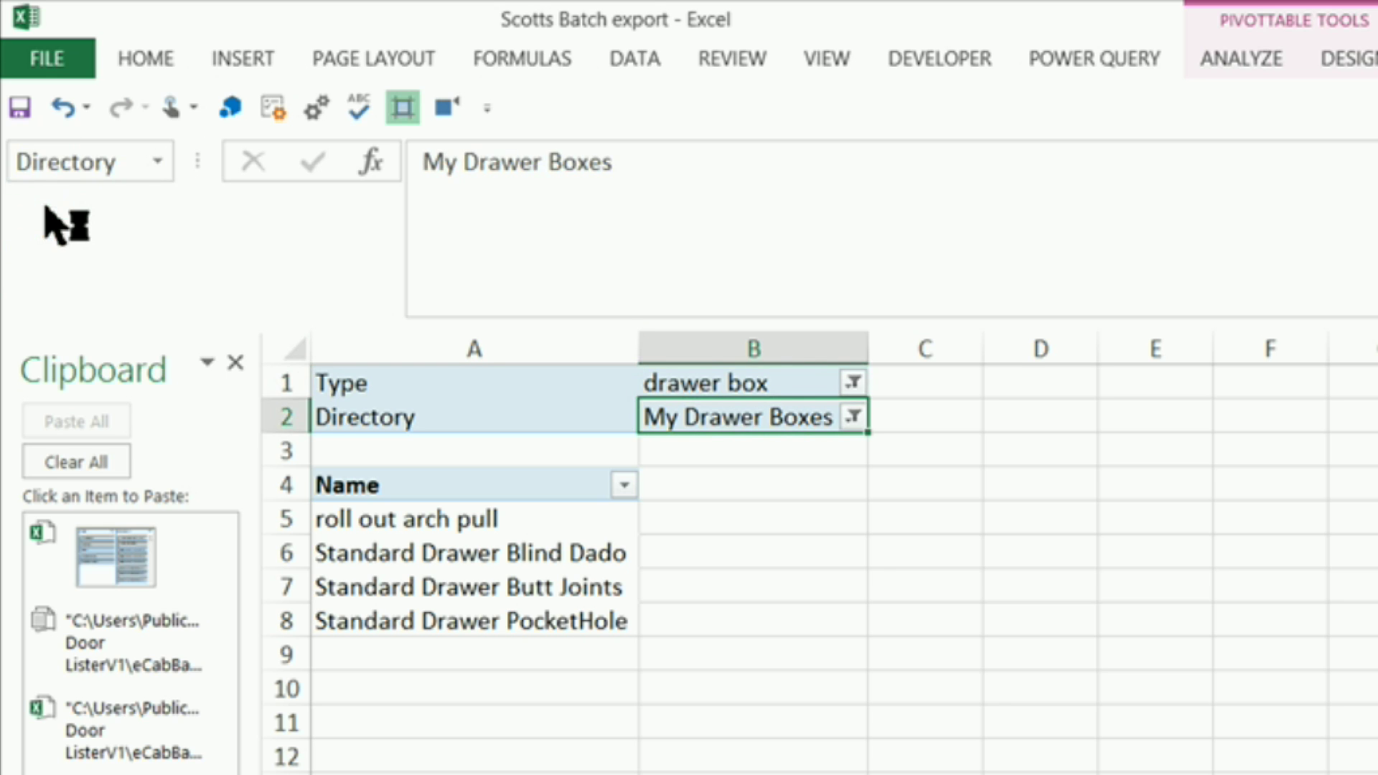
{"action": "left_click", "coordinate": [775, 587]}
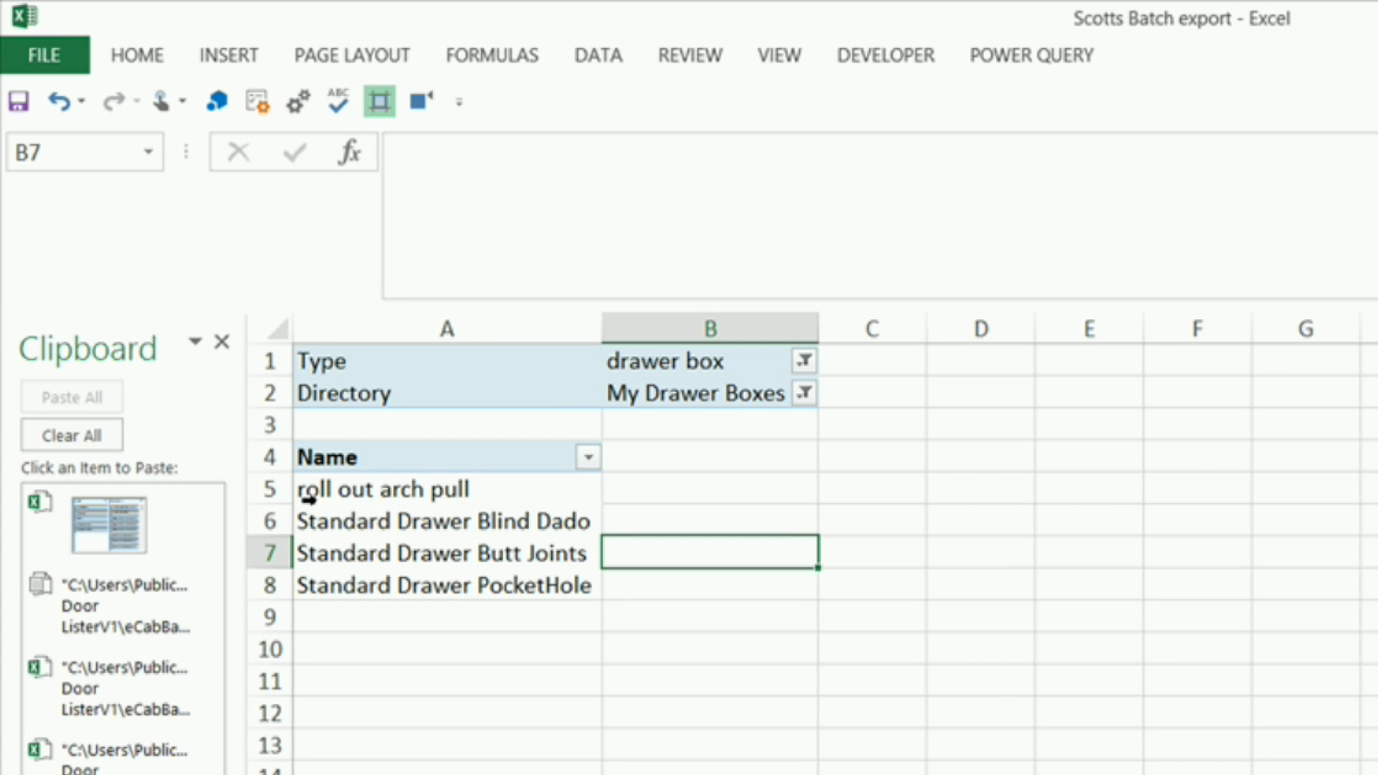
- Define a workbook name called Name referring to =OFFSET(eCabinetsDataPt!$A$4,1,0,COUNTA(eCabinetsDataPt!$A:$A)-3), and check the range it covers
{"action": "left_click", "coordinate": [333, 458]}
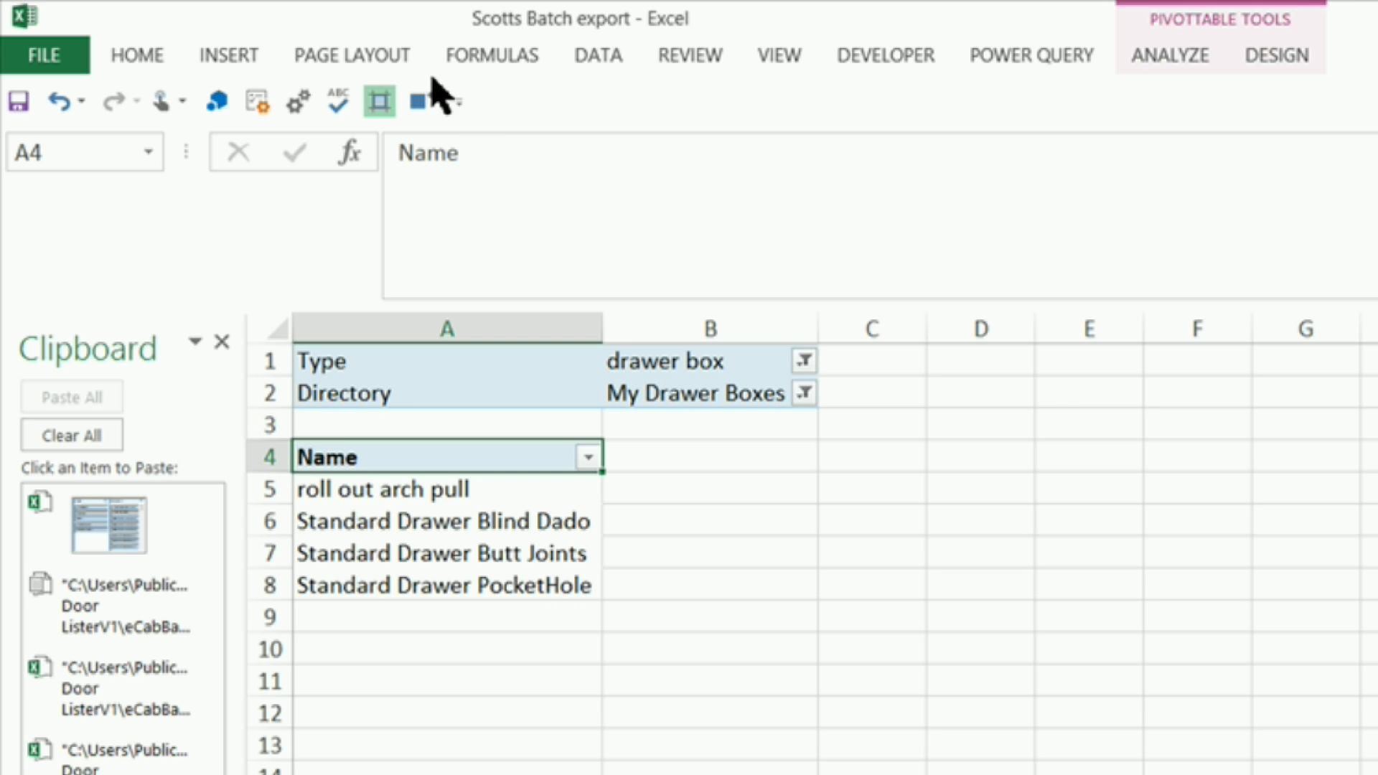
{"action": "left_click", "coordinate": [479, 58]}
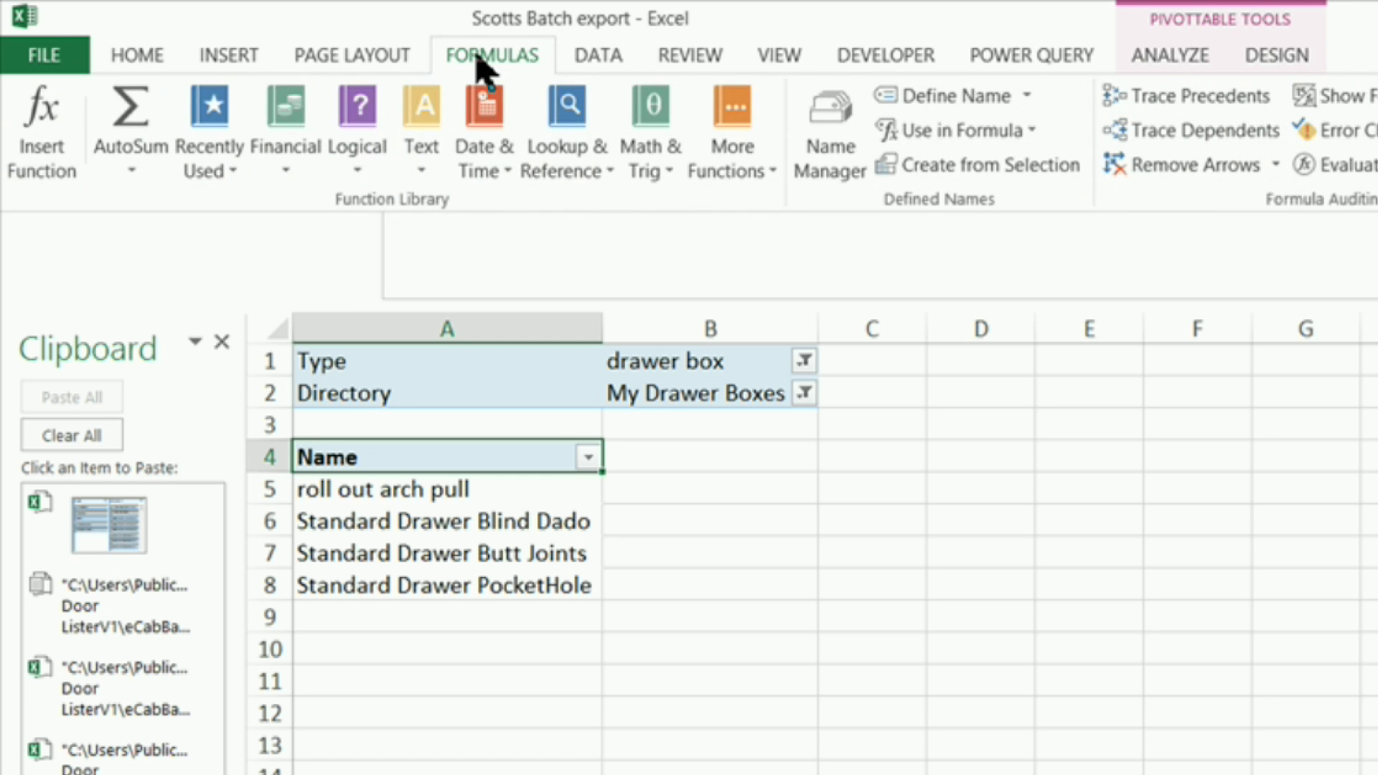
{"action": "left_click", "coordinate": [833, 154]}
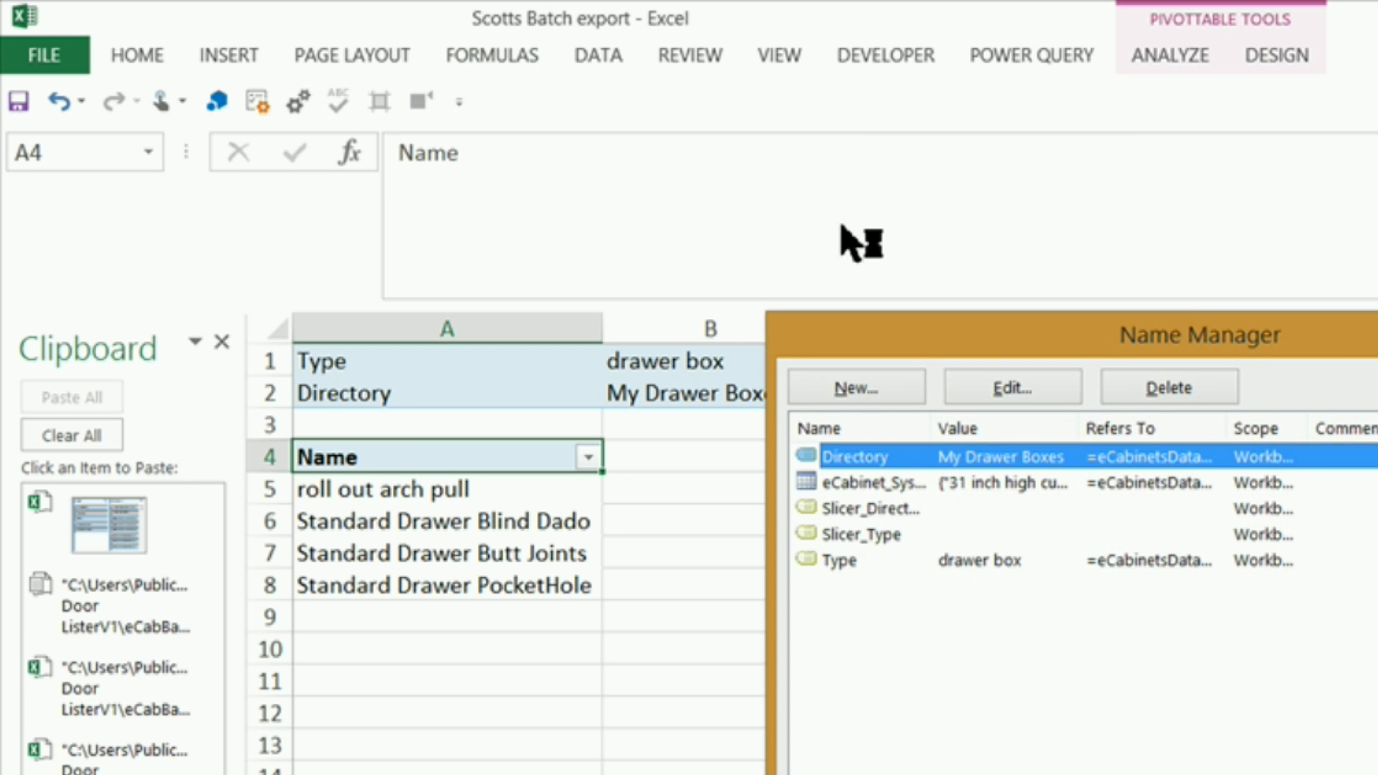
{"action": "left_click", "coordinate": [849, 397]}
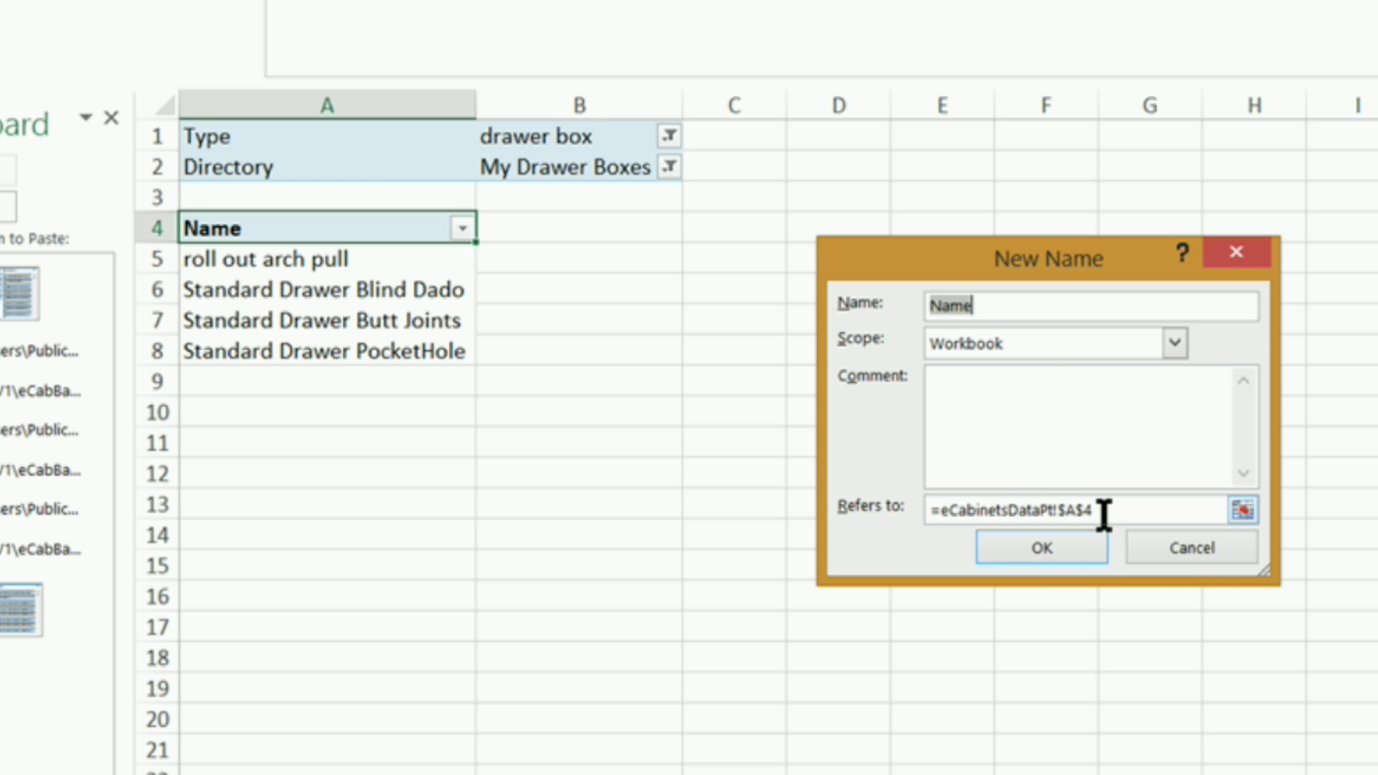
{"action": "left_click_drag", "start_coordinate": [1120, 511], "coordinate": [730, 495]}
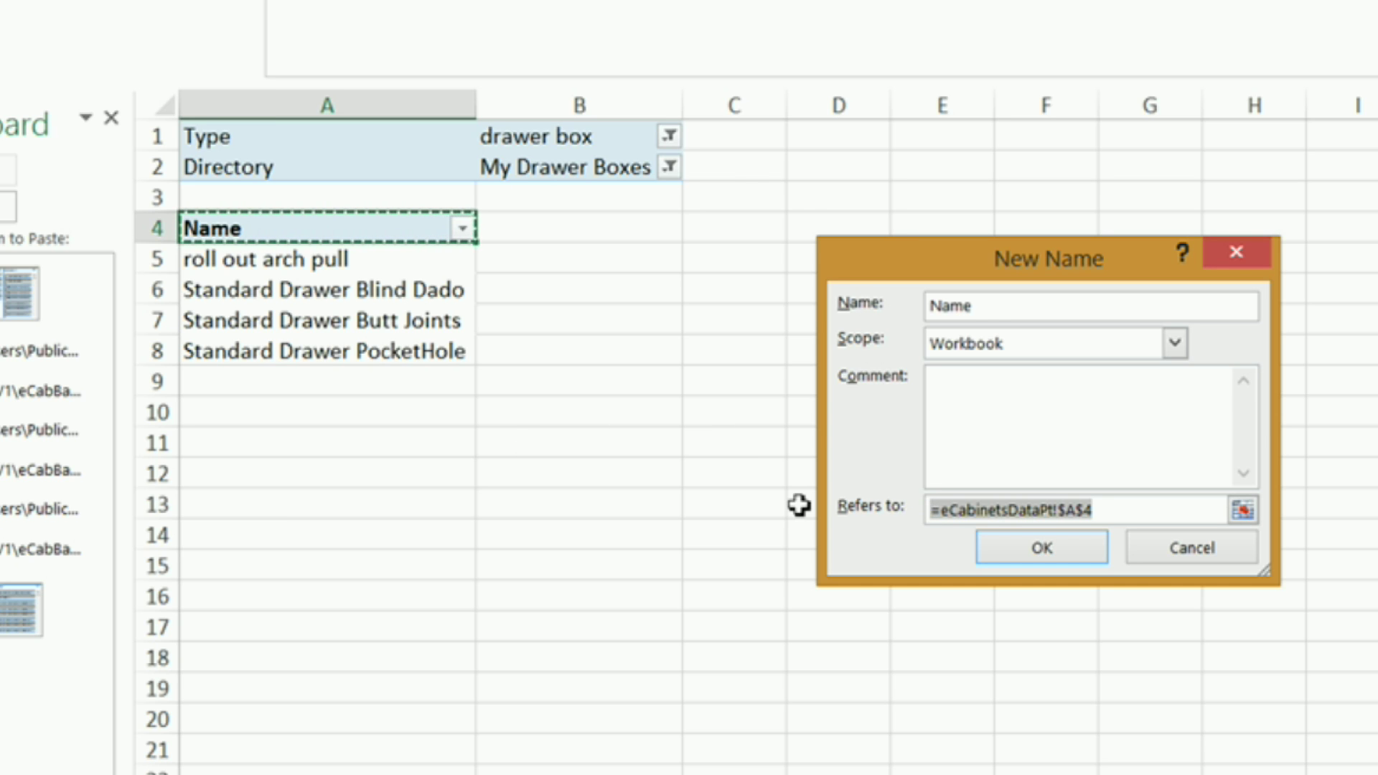
{"action": "type", "text": "="}
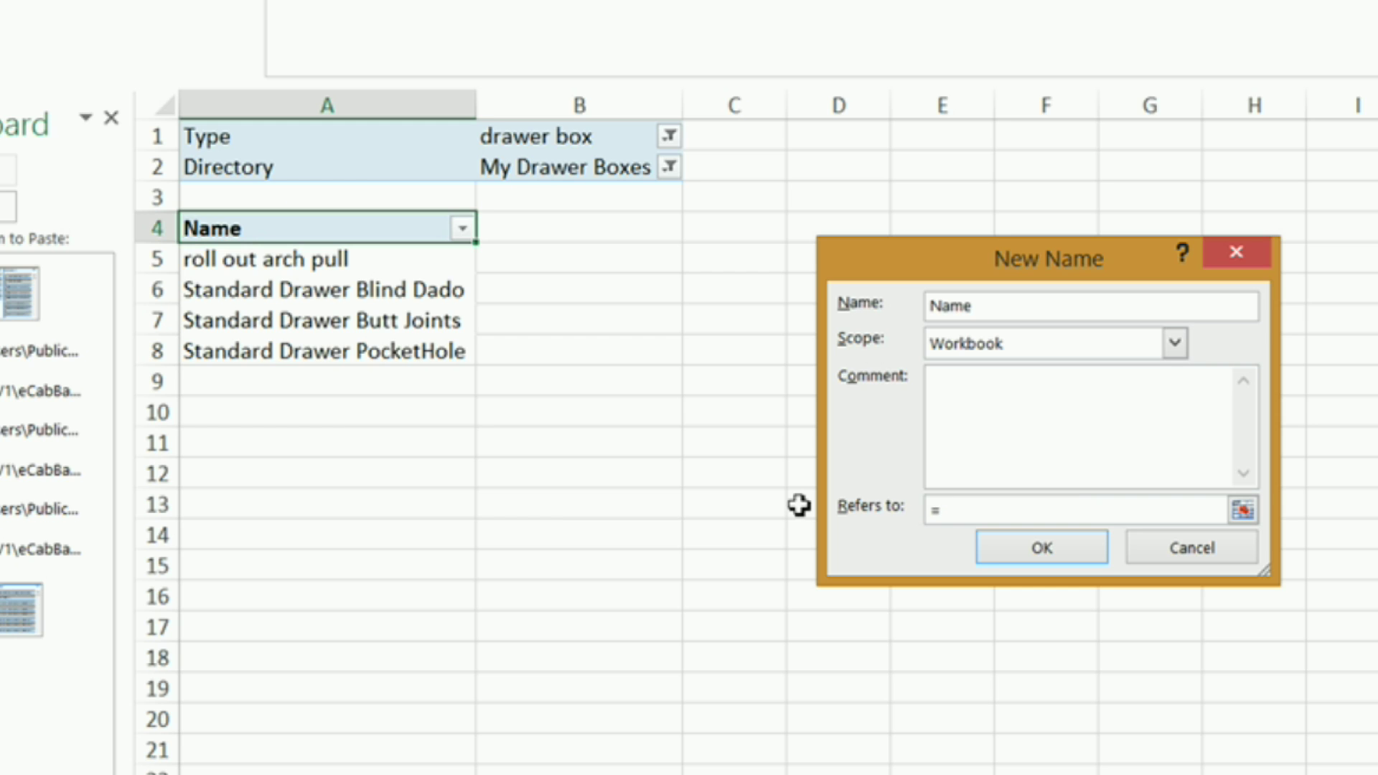
{"action": "type", "text": "offset("}
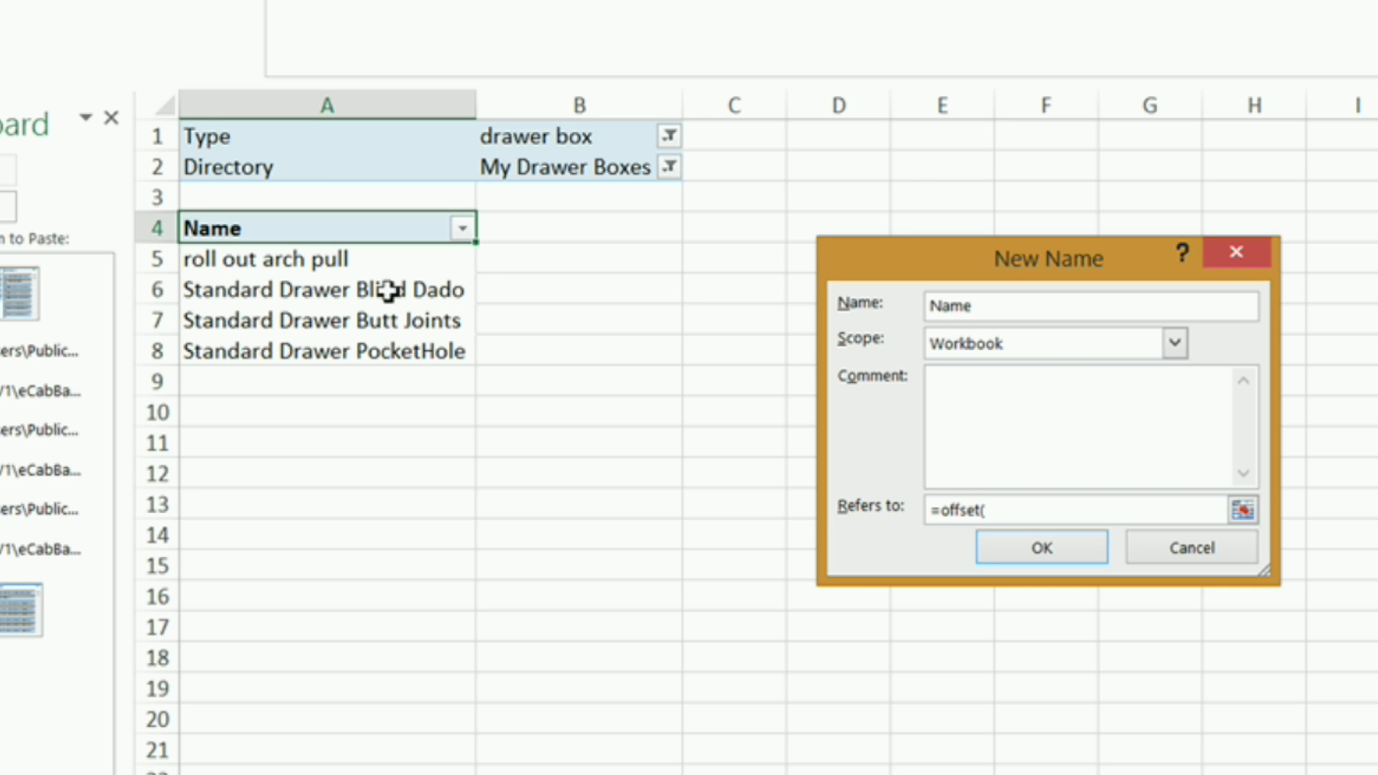
{"action": "left_click", "coordinate": [213, 230]}
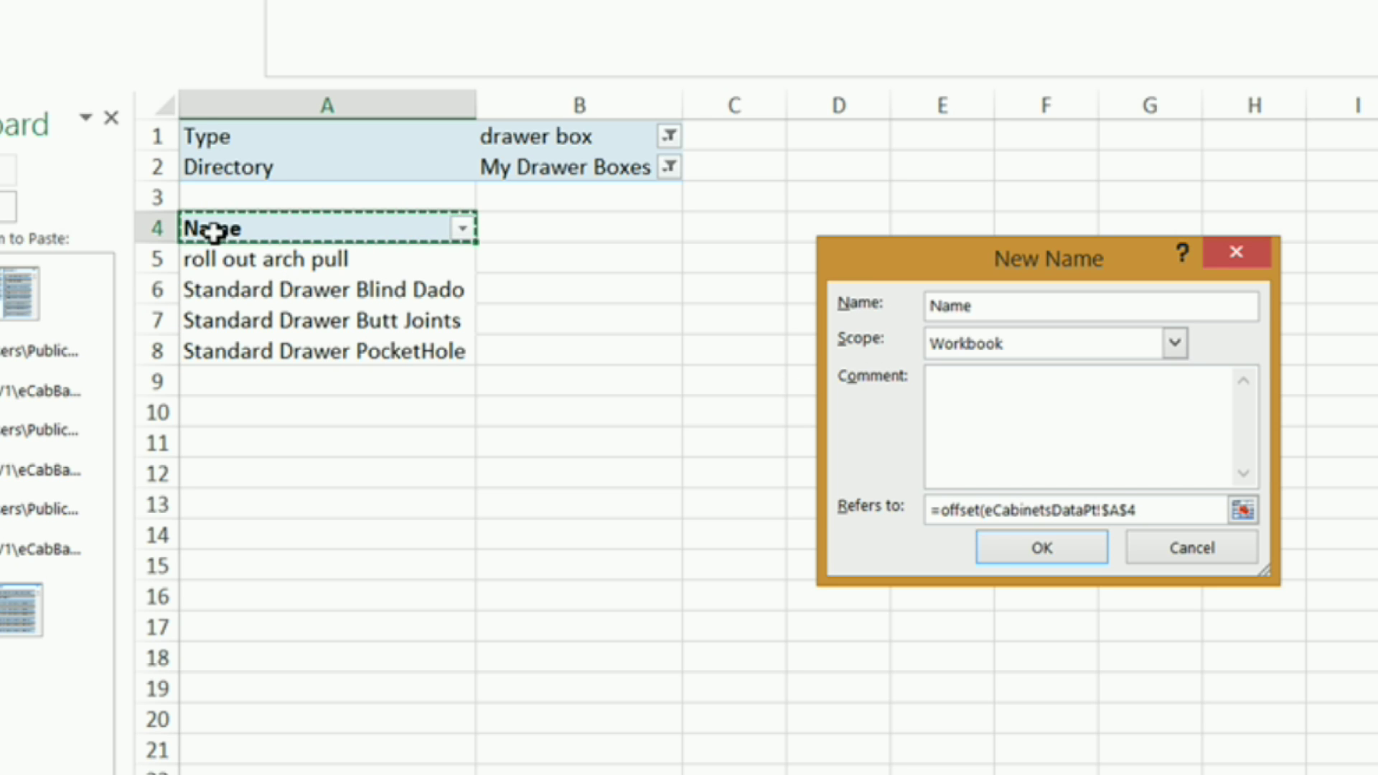
{"action": "type", "text": ",1,0,counta("}
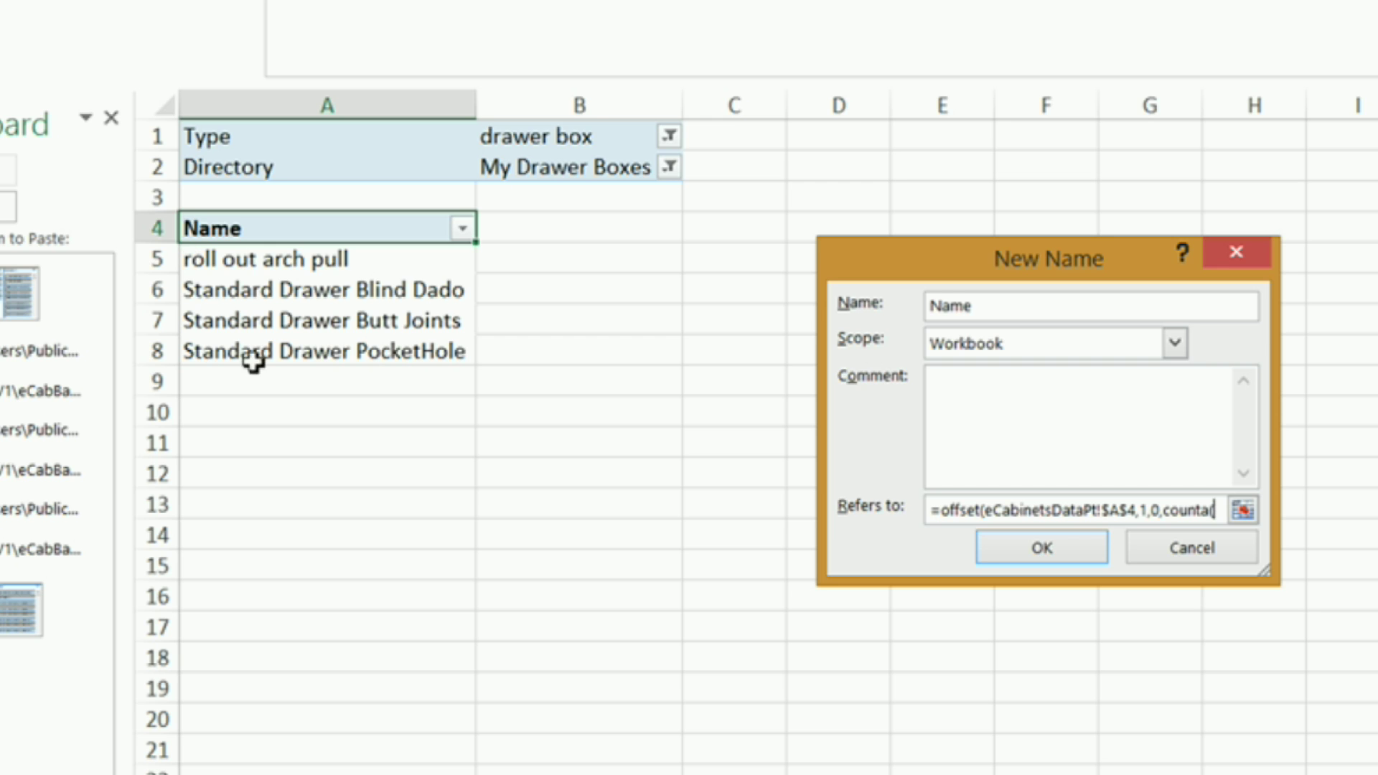
{"action": "left_click", "coordinate": [223, 106]}
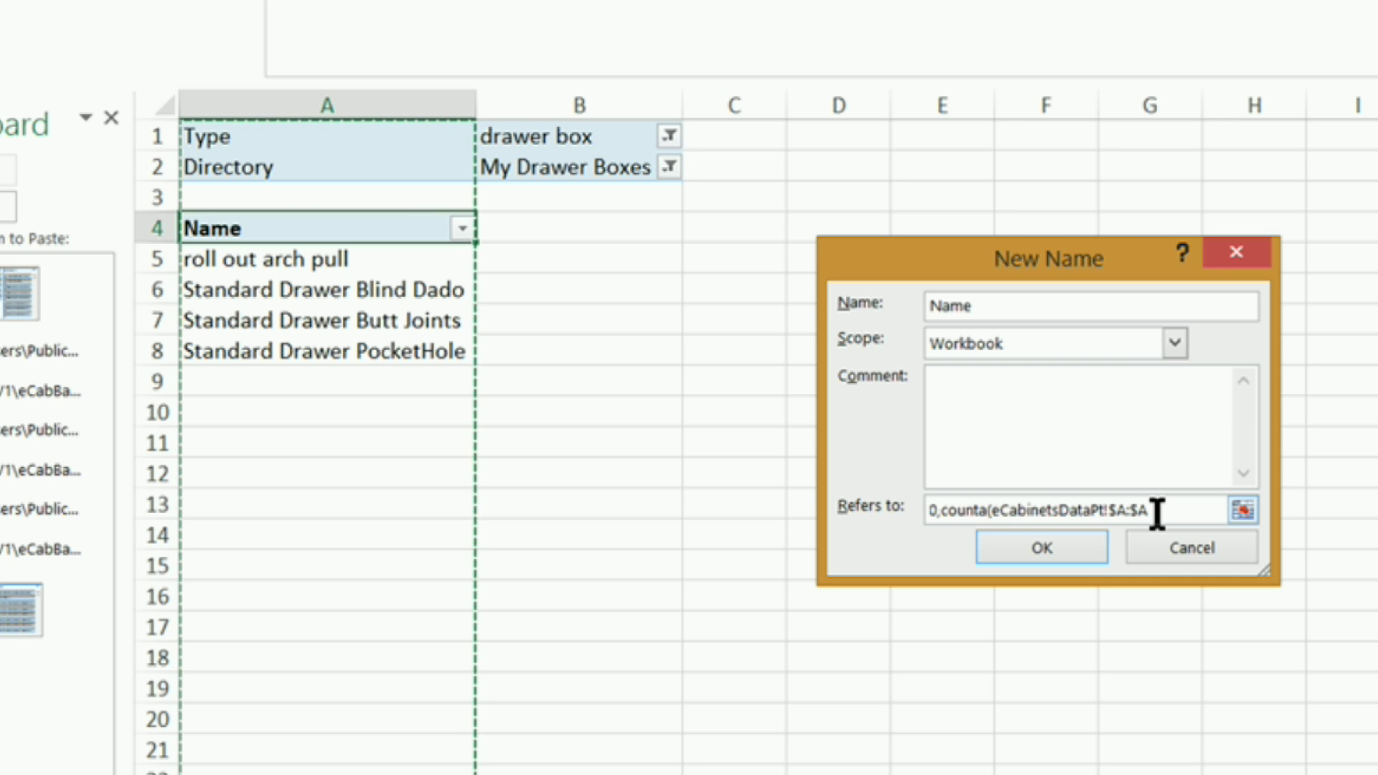
{"action": "type", "text": ")-3"}
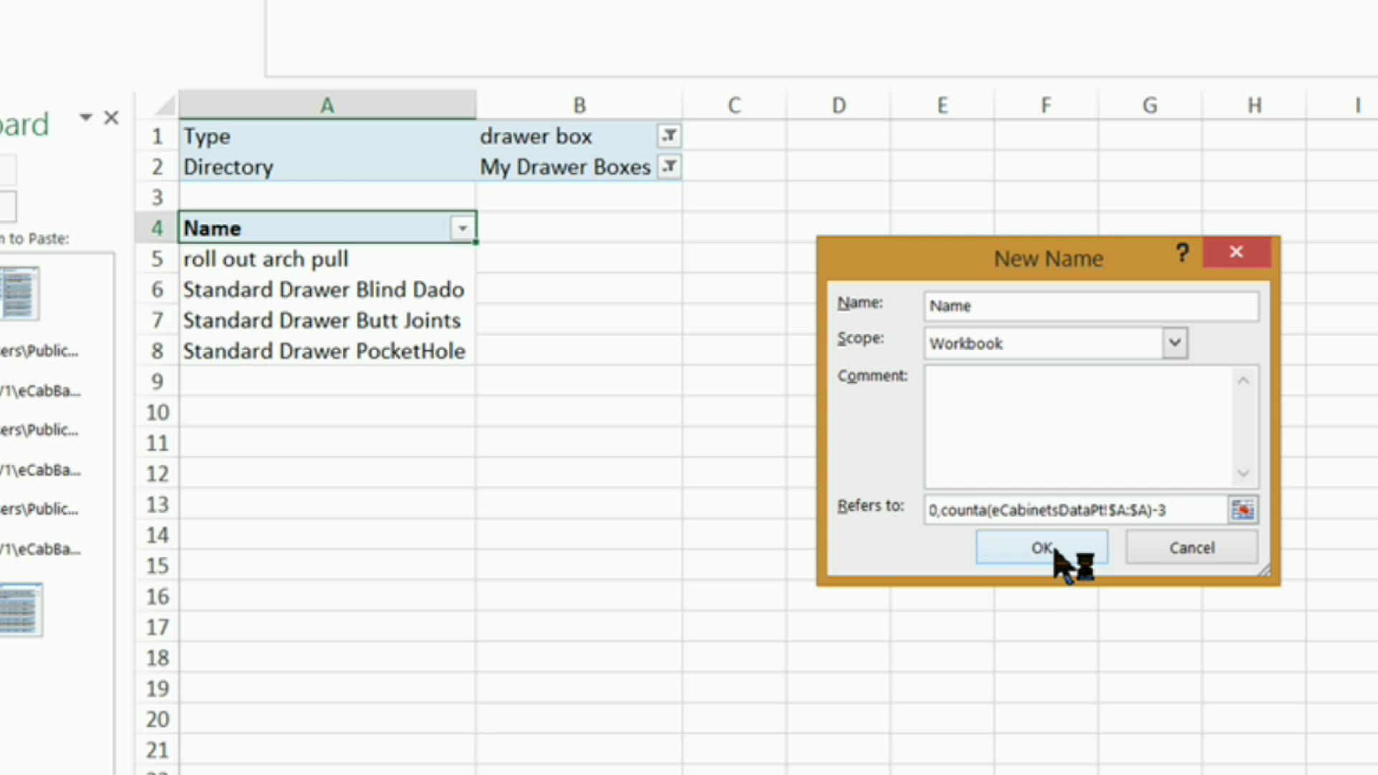
{"action": "type", "text": ")"}
{"action": "left_click", "coordinate": [1051, 559]}
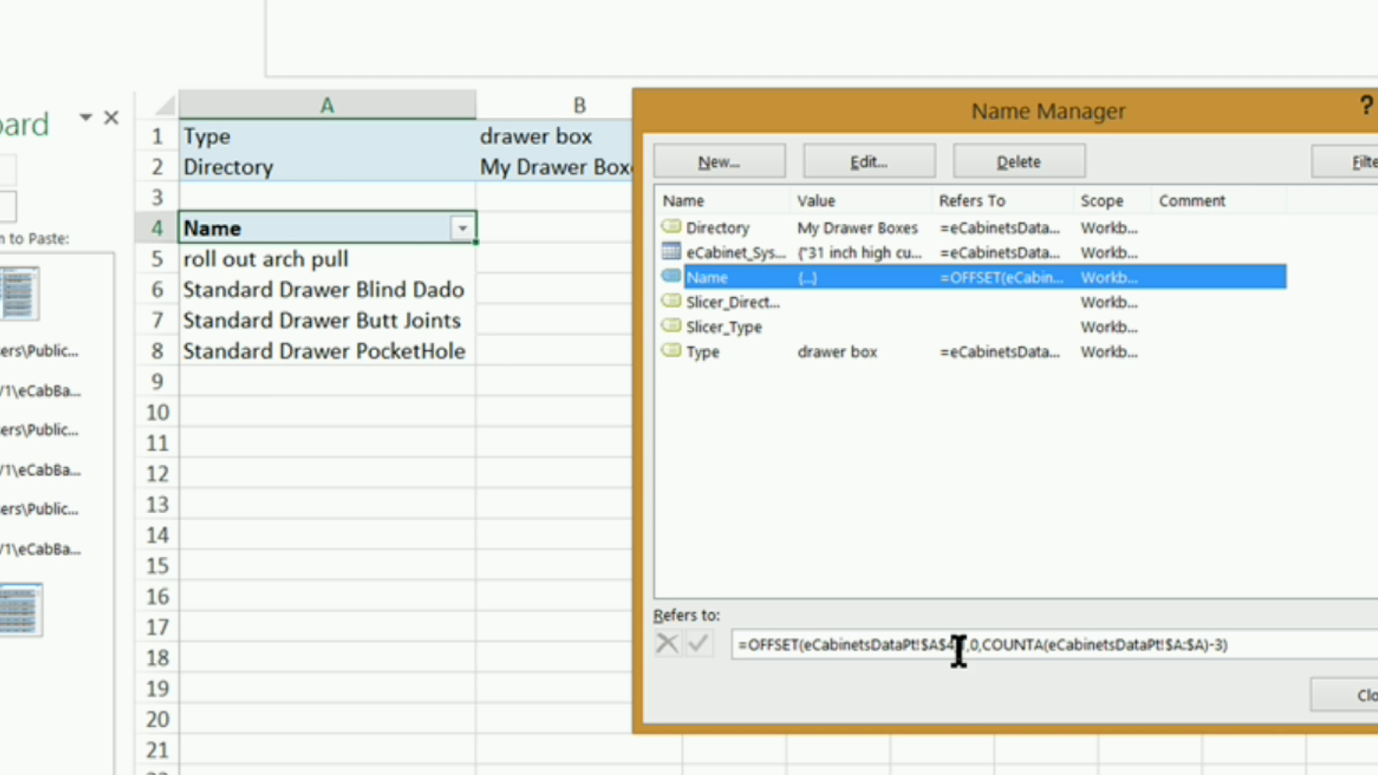
{"action": "left_click", "coordinate": [891, 644]}
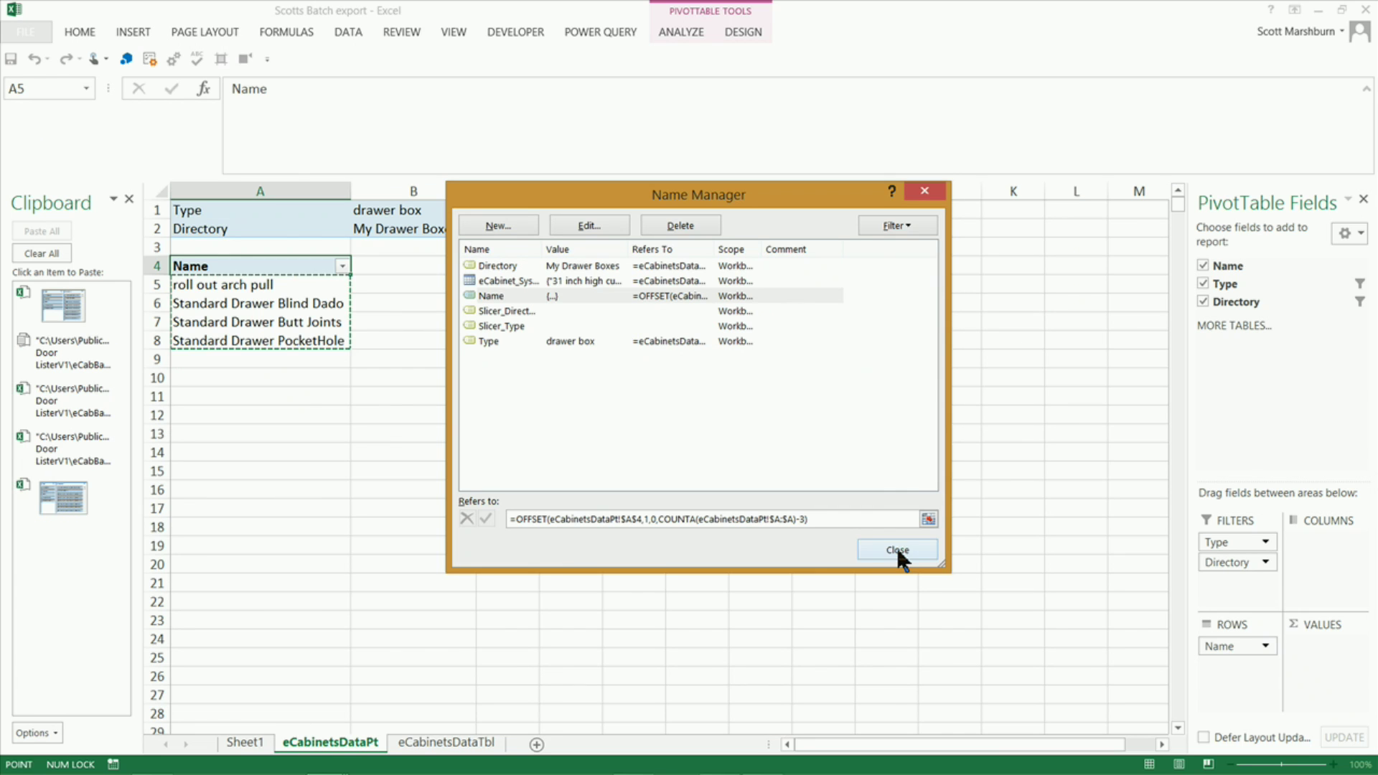
{"action": "left_click", "coordinate": [1352, 697]}
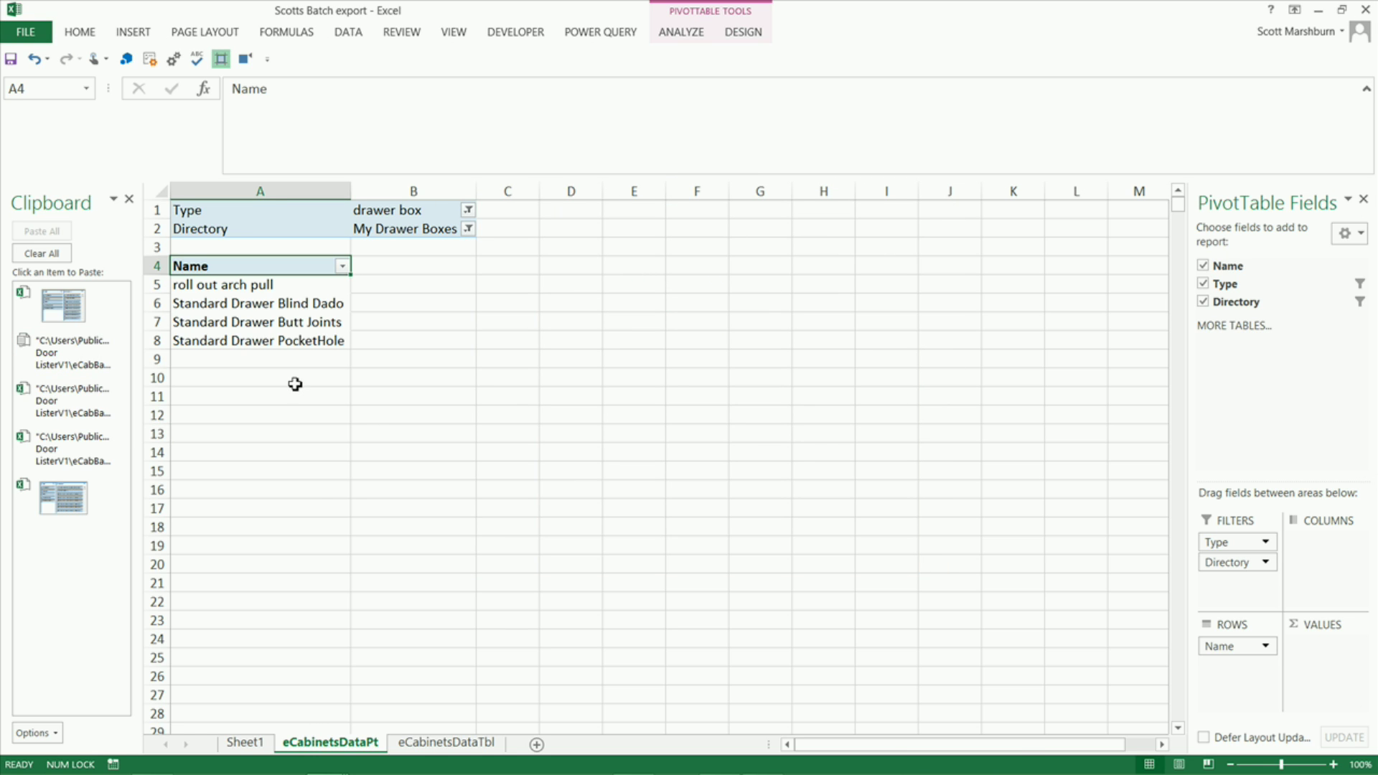
- Apply List data validation with an in-cell dropdown to Sheet1's Name column, from A2 down to the last row
{"action": "left_click", "coordinate": [245, 743]}
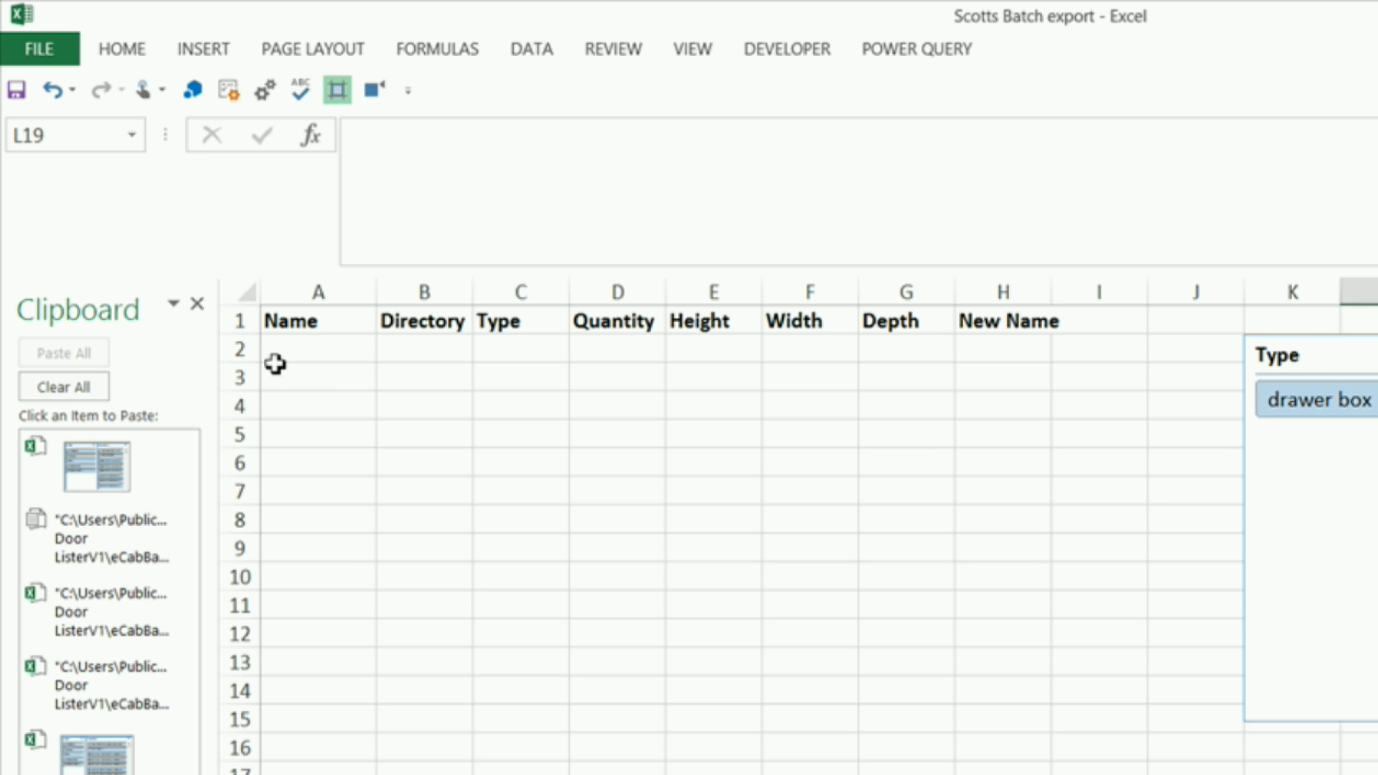
{"action": "left_click", "coordinate": [284, 354]}
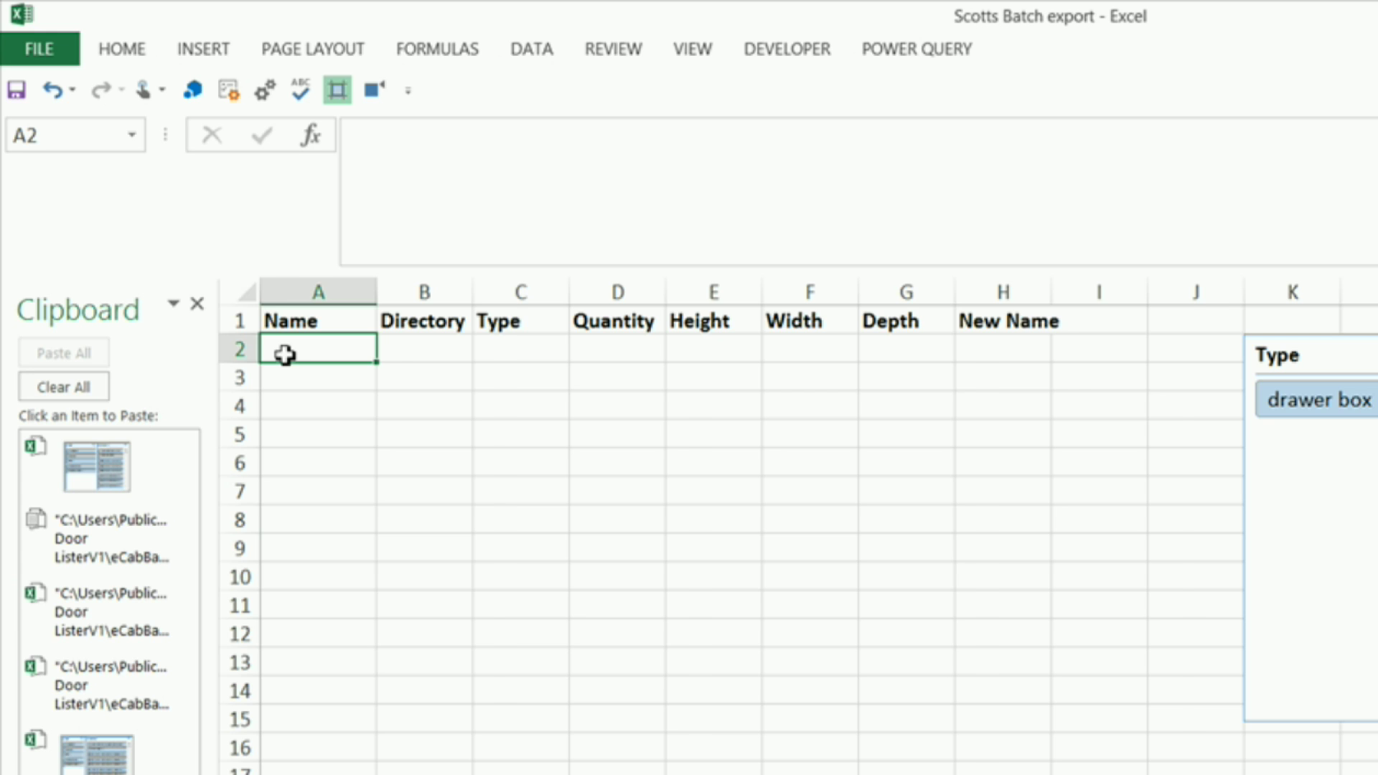
{"action": "key", "text": "ctrl+shift+Down"}
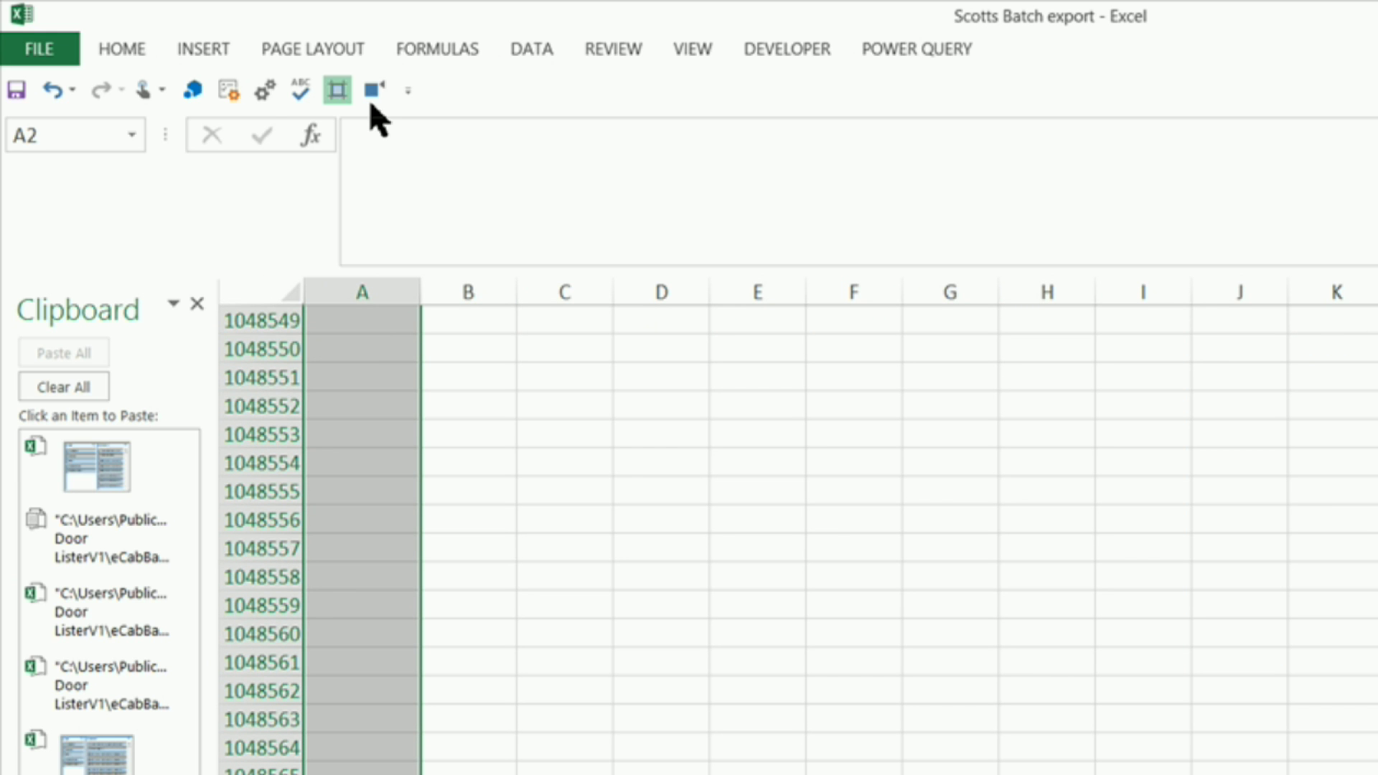
{"action": "left_click", "coordinate": [530, 50]}
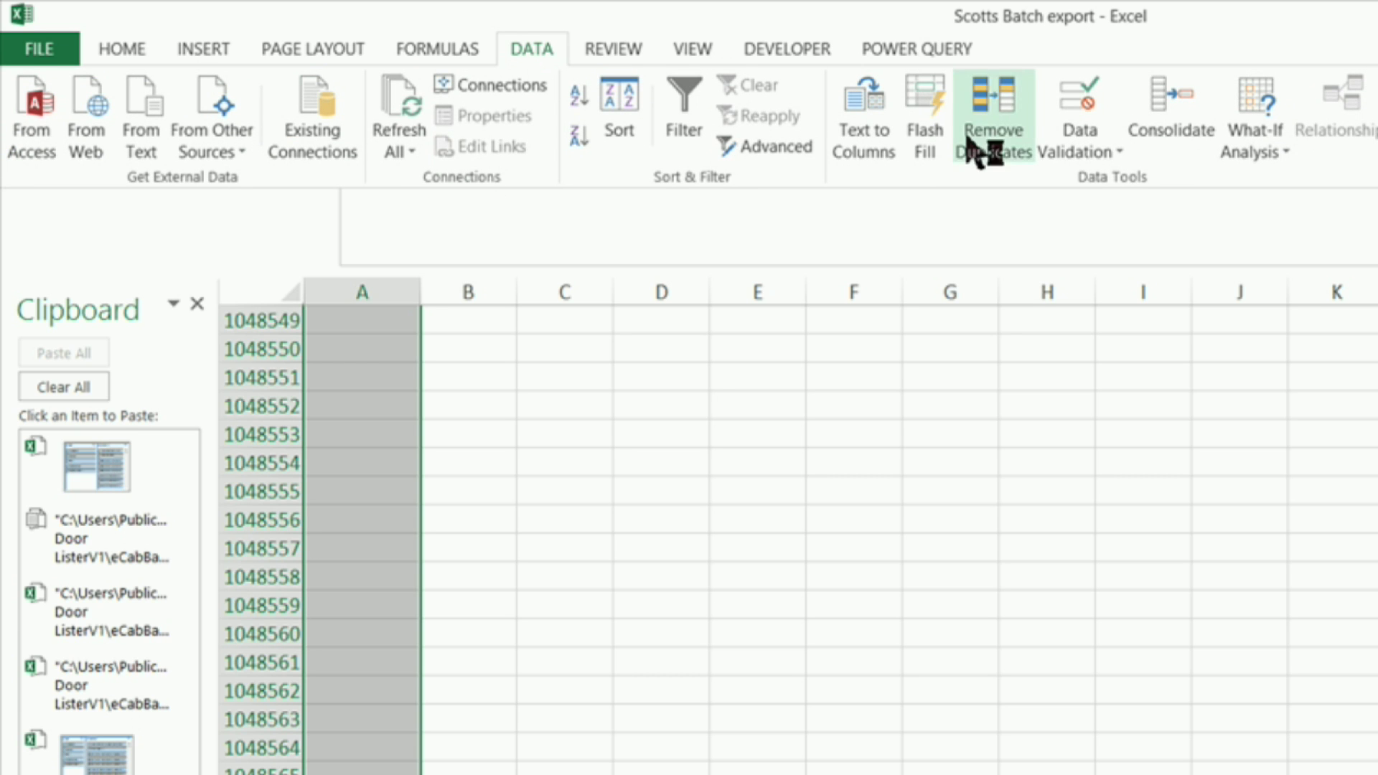
{"action": "left_click", "coordinate": [1064, 144]}
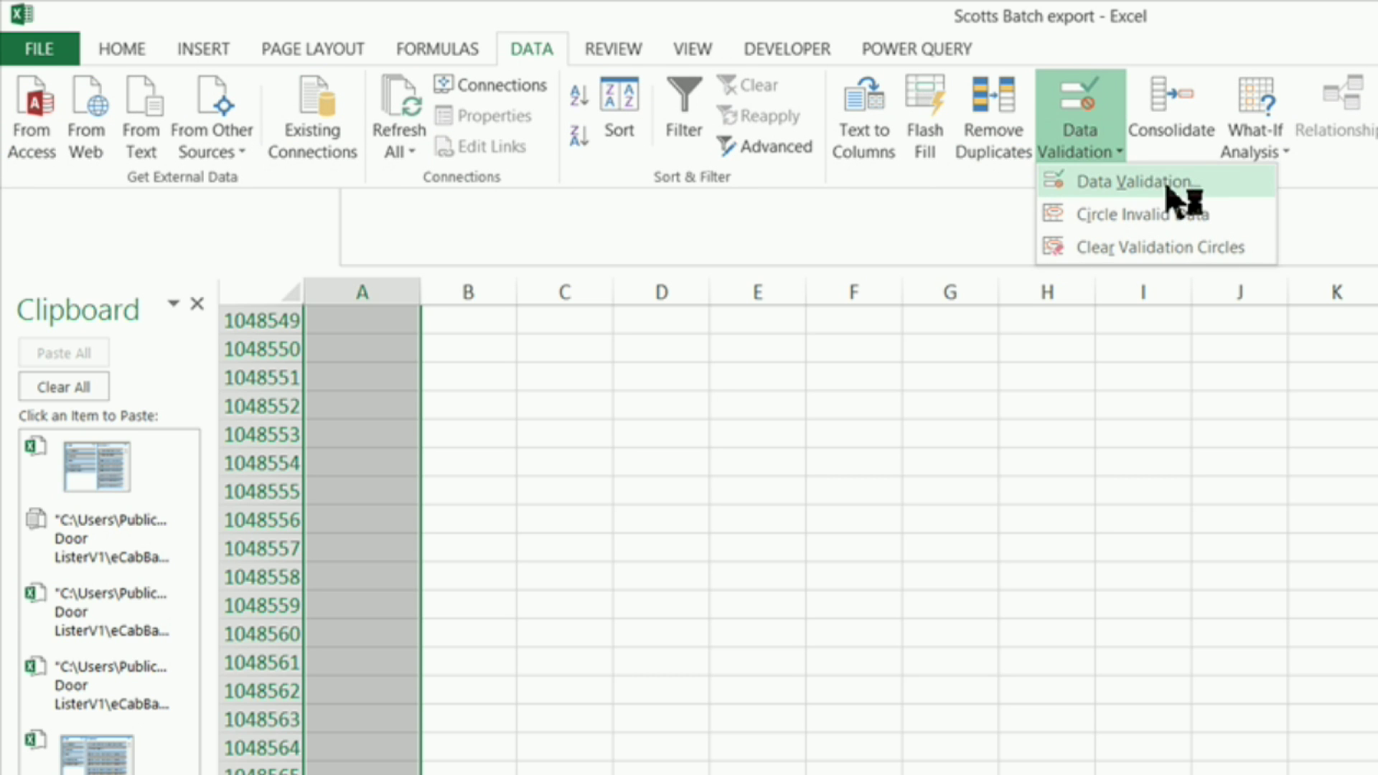
{"action": "left_click", "coordinate": [1146, 181]}
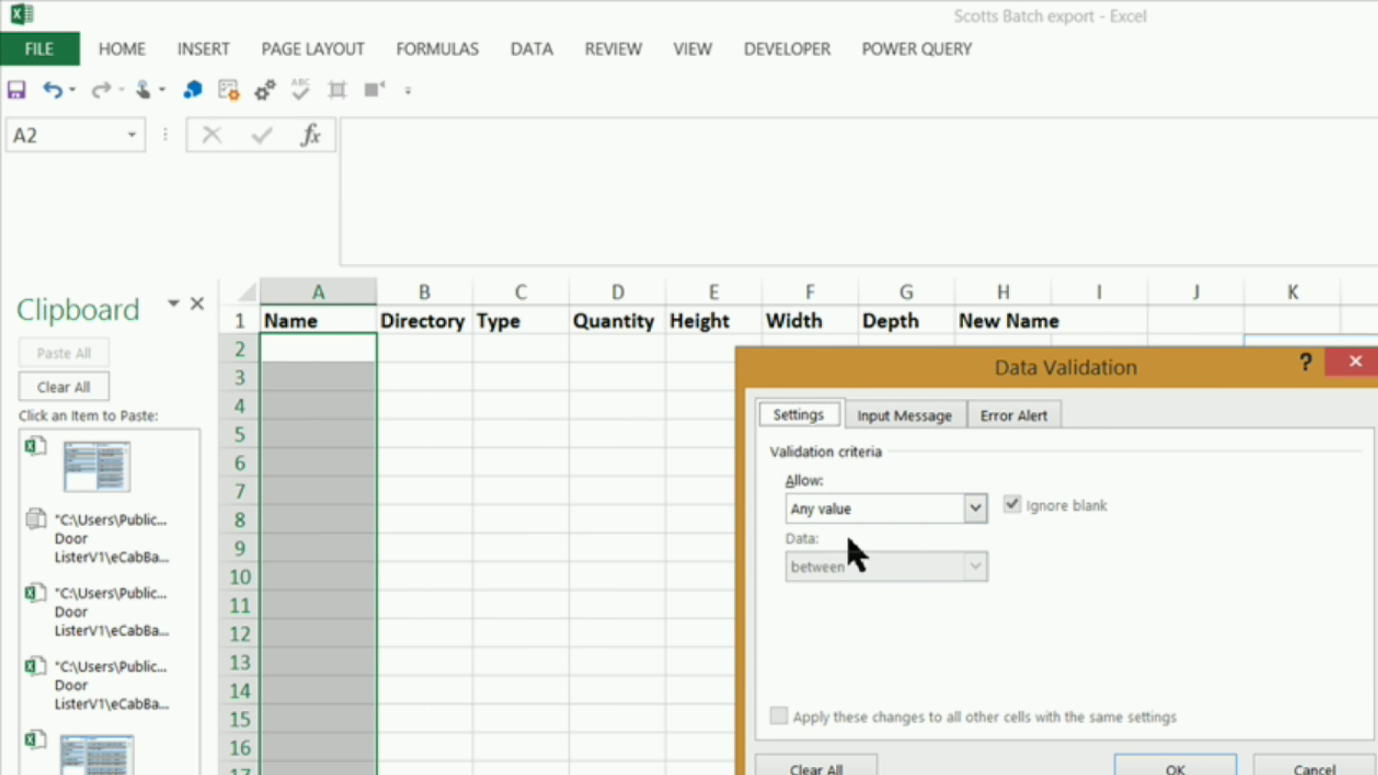
{"action": "left_click", "coordinate": [976, 510]}
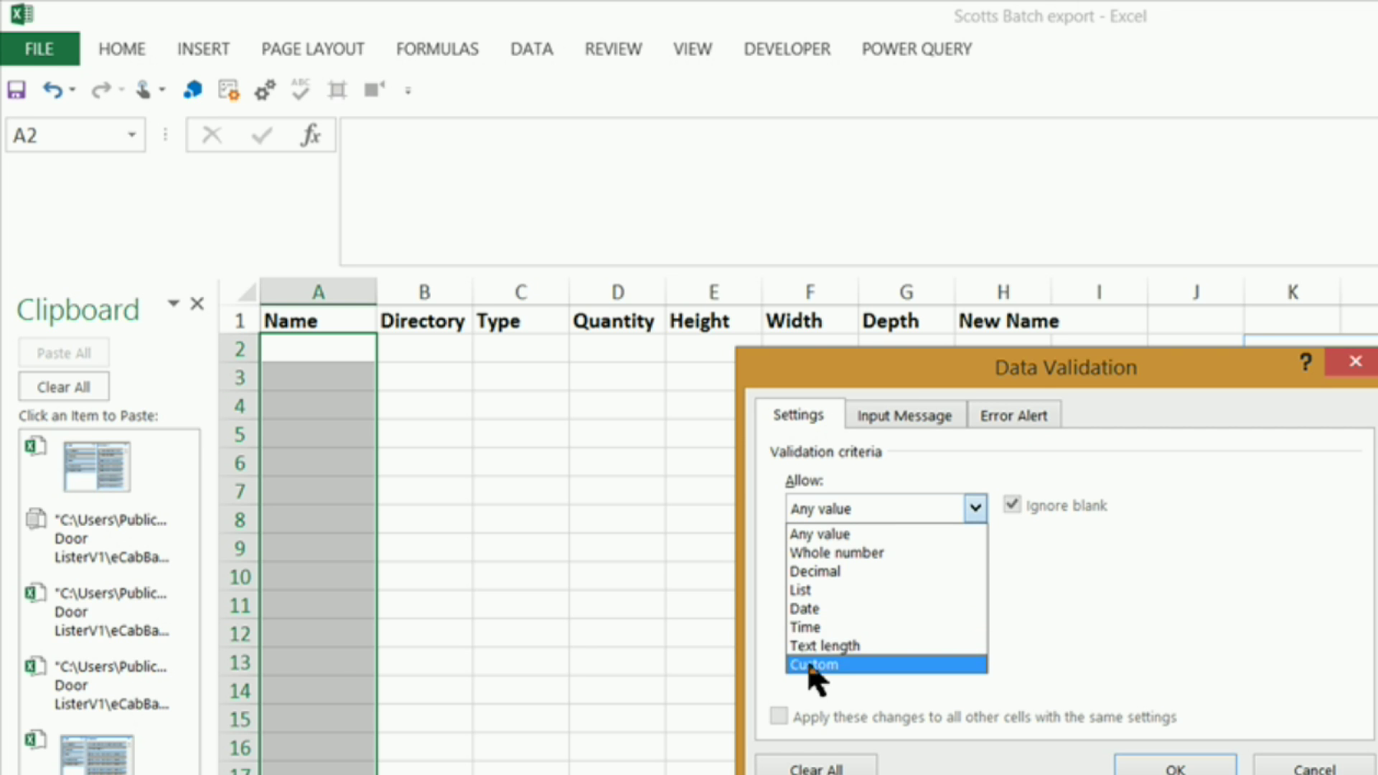
{"action": "left_click", "coordinate": [808, 590]}
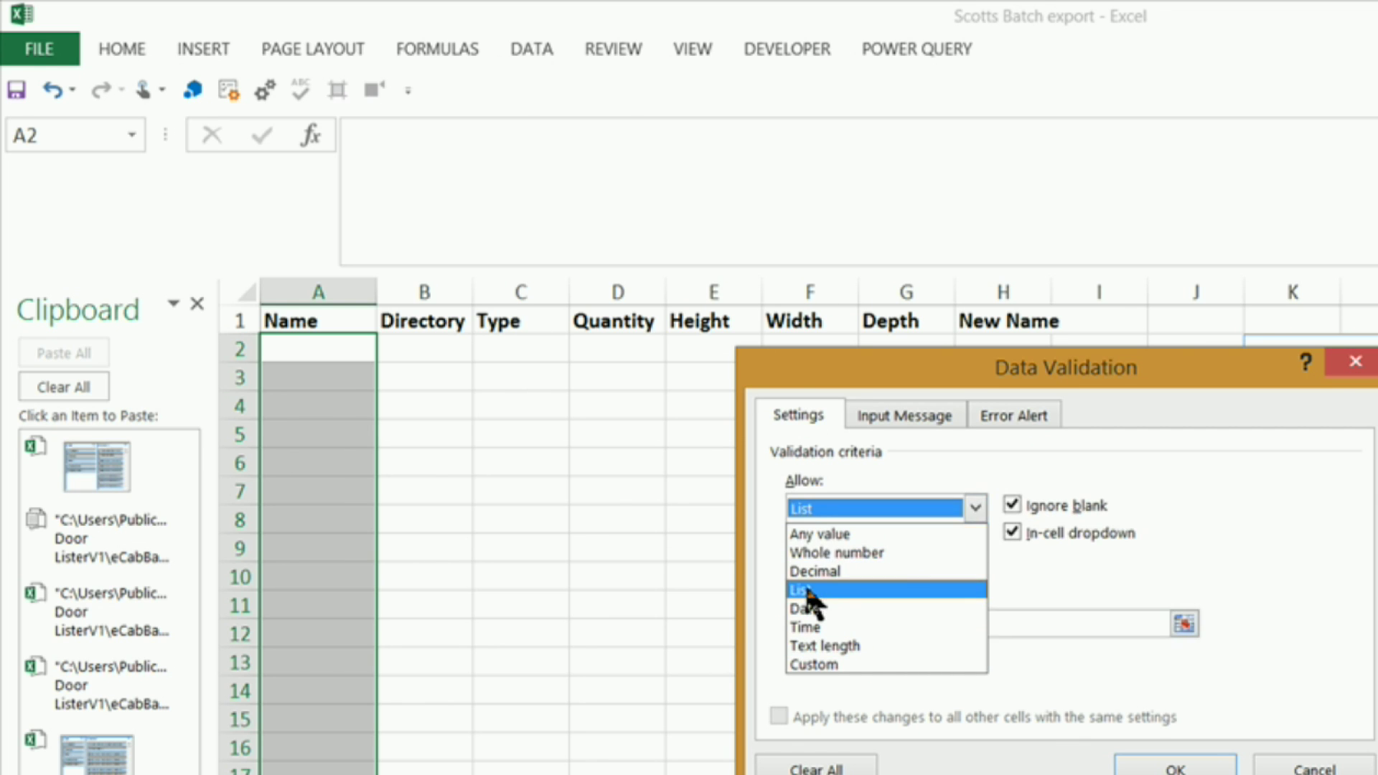
{"action": "left_click", "coordinate": [816, 626]}
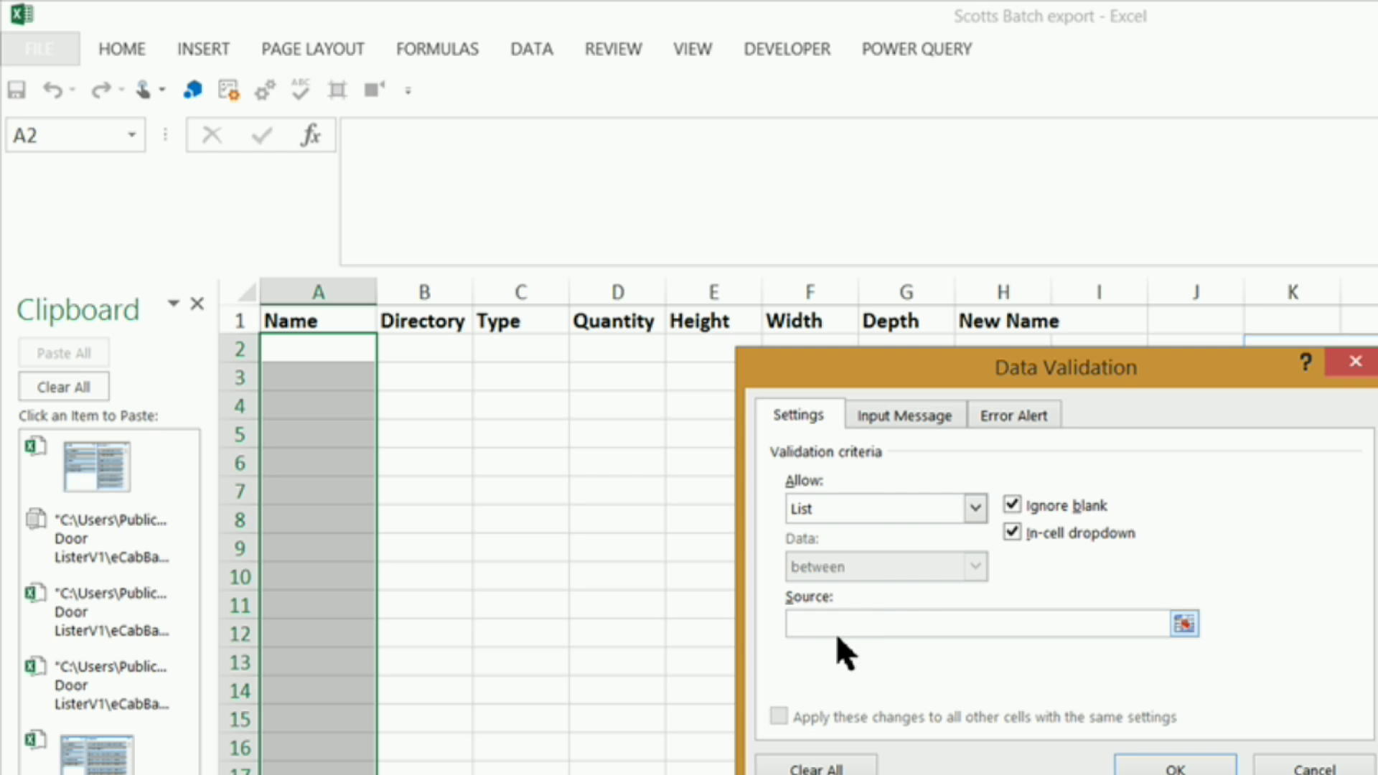
{"action": "type", "text": "="}
{"action": "left_click", "coordinate": [1175, 768]}
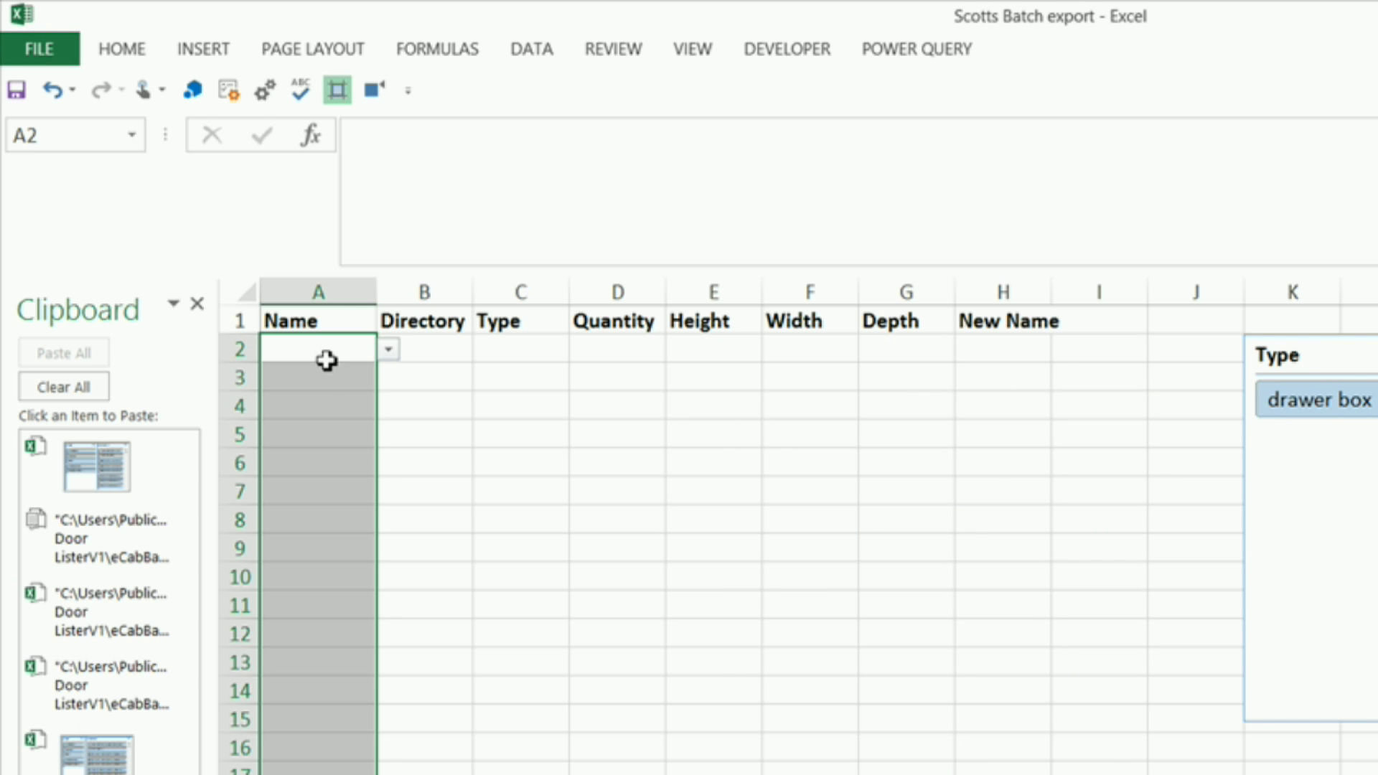
- Check for the validation dropdown in several cells of the Name column between A2 and A12, and select cell B2
{"action": "left_click", "coordinate": [314, 373]}
{"action": "left_click", "coordinate": [307, 422]}
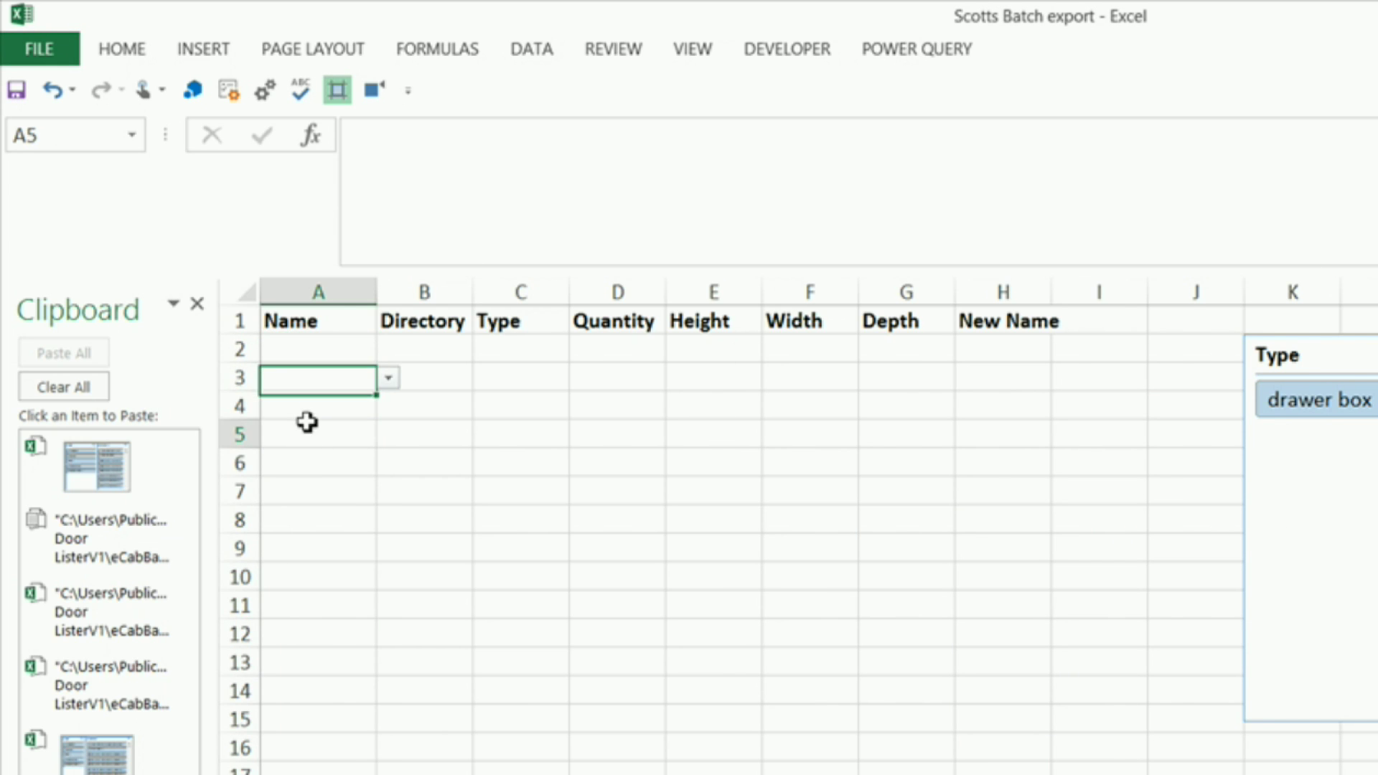
{"action": "left_click", "coordinate": [311, 464]}
{"action": "left_click", "coordinate": [320, 516]}
{"action": "left_click", "coordinate": [302, 638]}
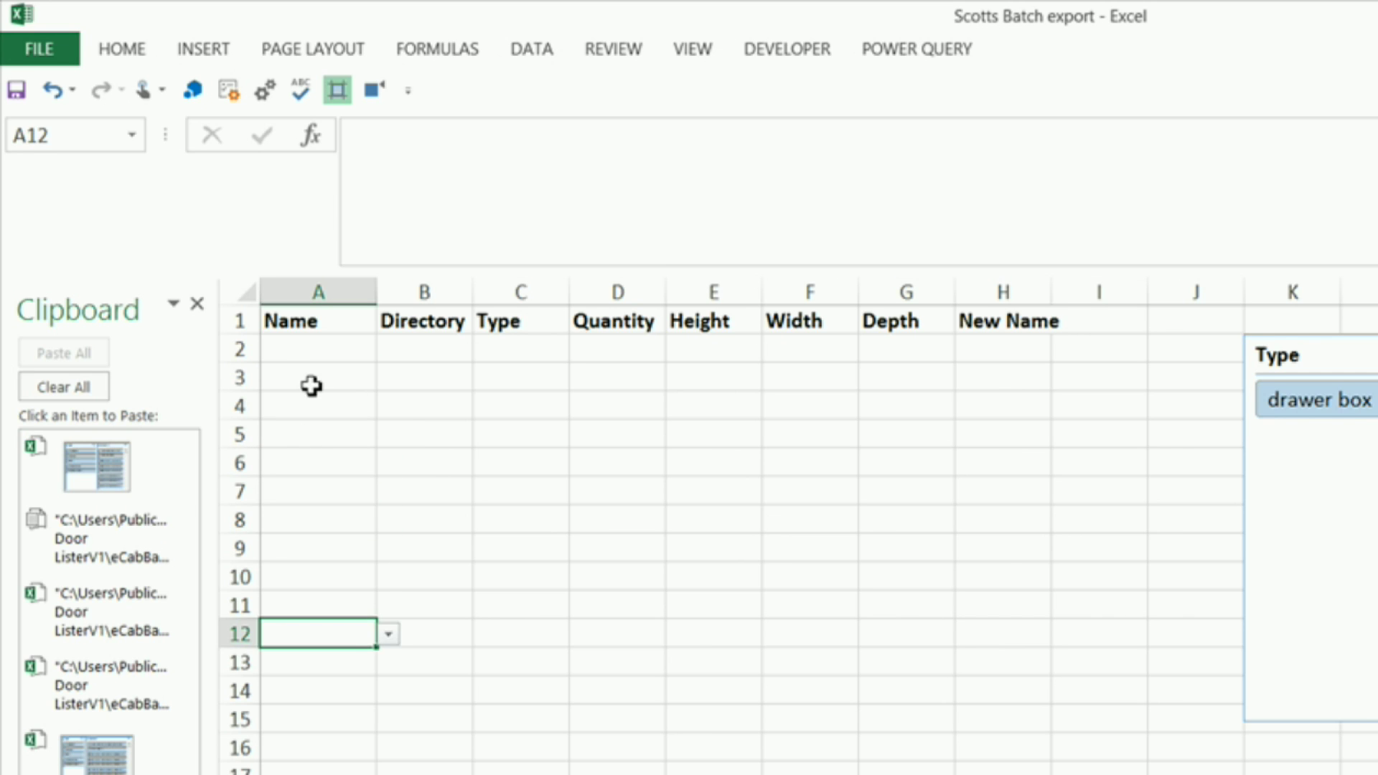
{"action": "left_click", "coordinate": [299, 348]}
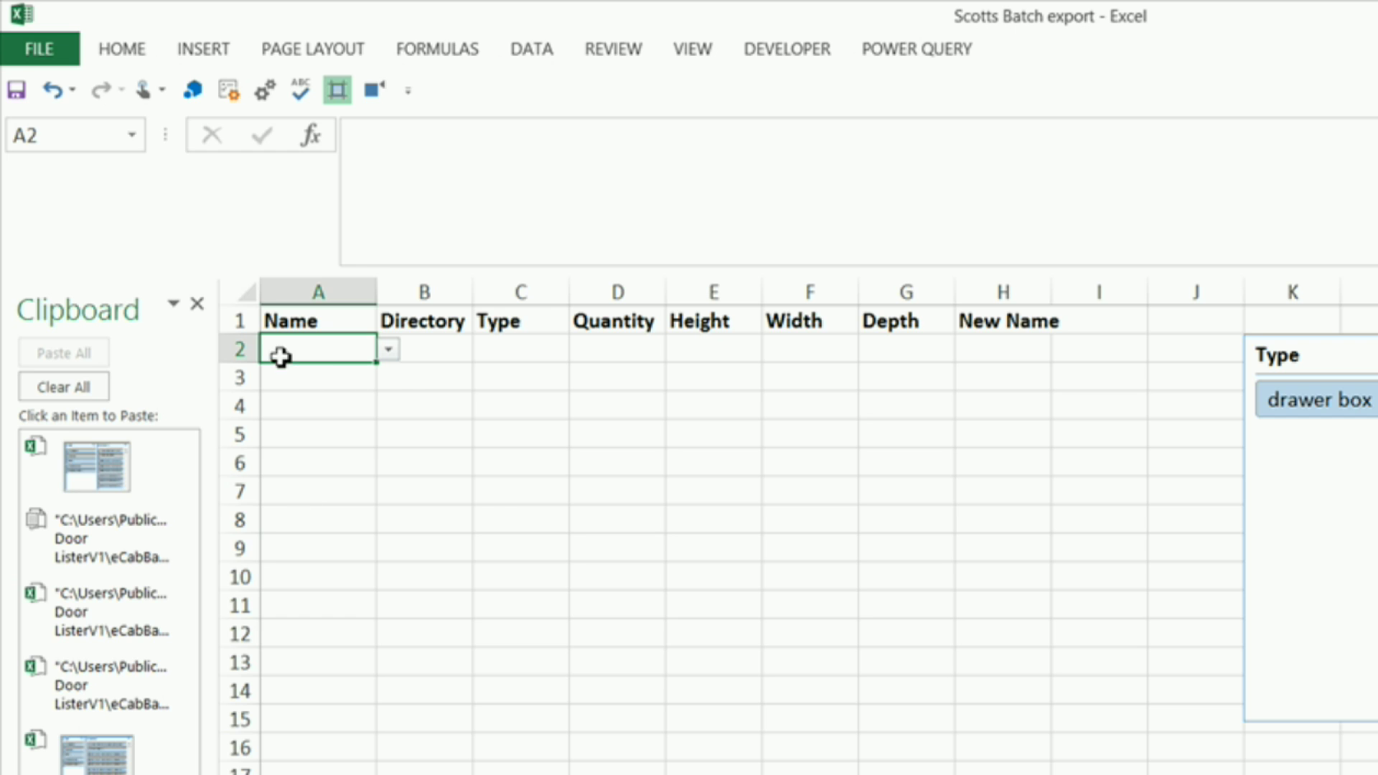
{"action": "left_click", "coordinate": [449, 356]}
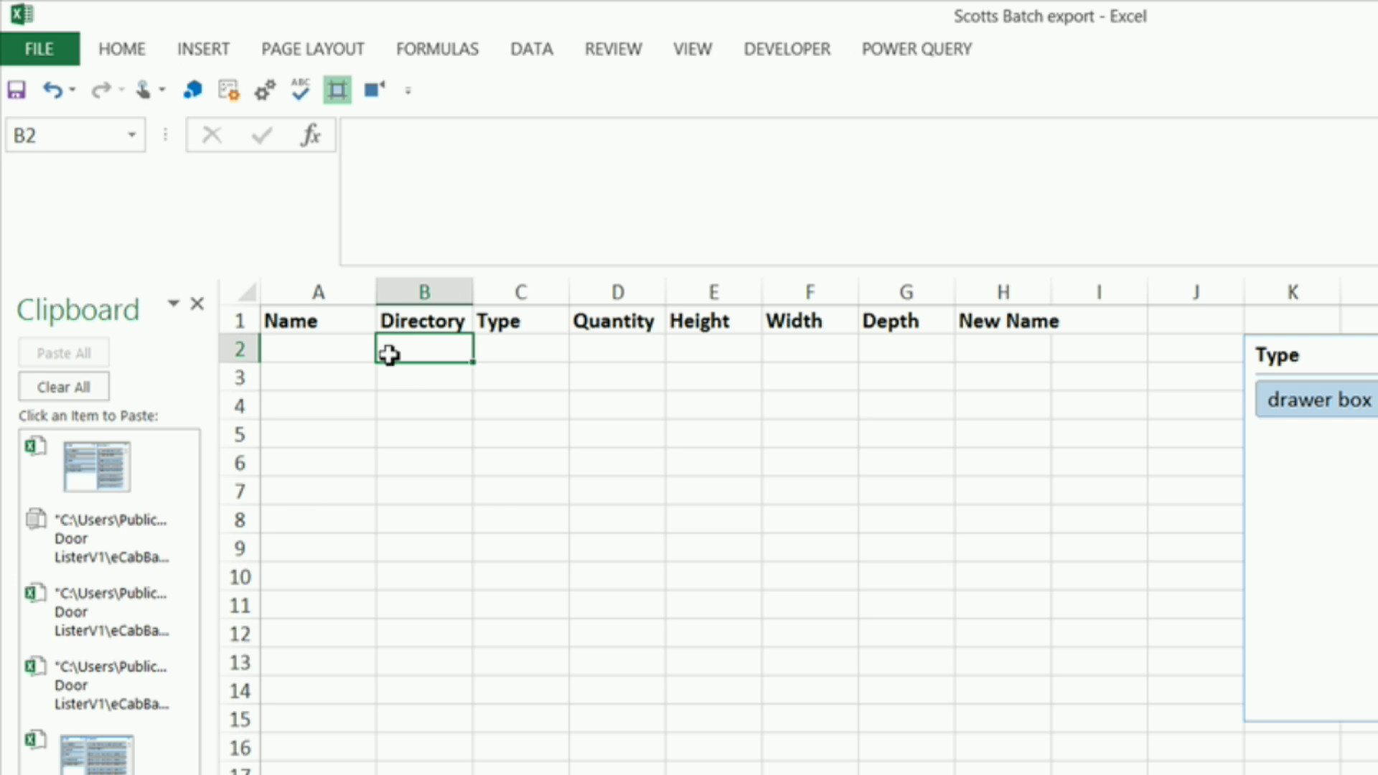
- Apply List data validation with an in-cell dropdown sourced from =Directory to the Directory column, from B2 down to the last row
{"action": "key", "text": "ctrl+shift+Down"}
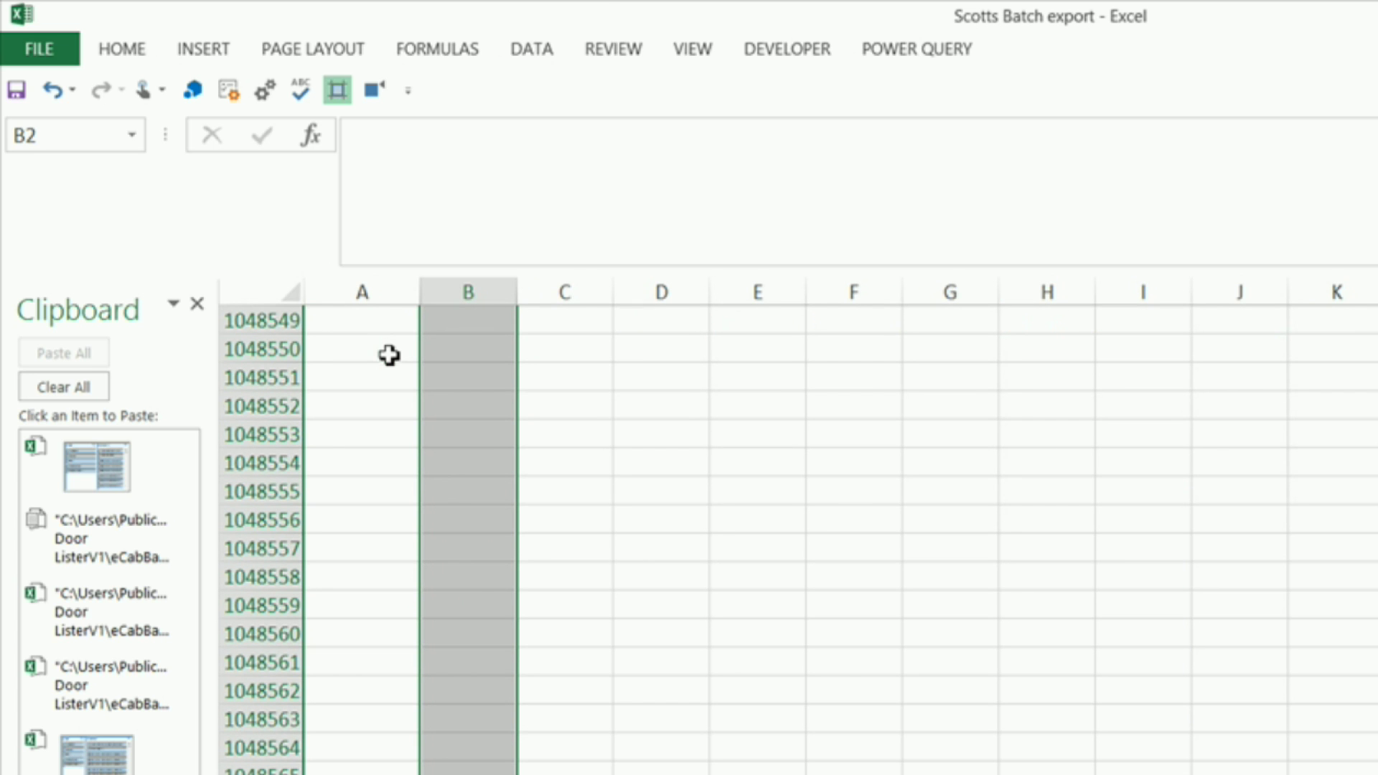
{"action": "left_click", "coordinate": [528, 47]}
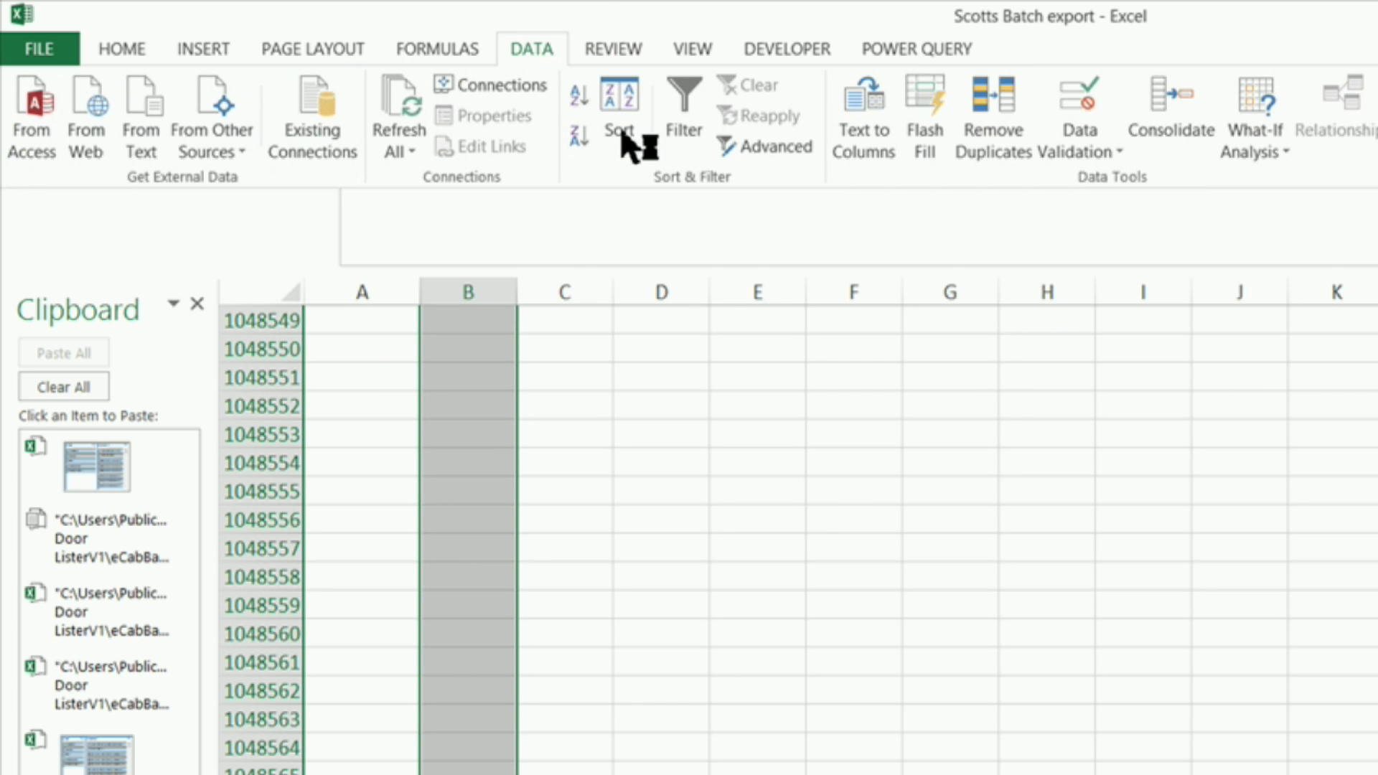
{"action": "left_click", "coordinate": [1077, 151]}
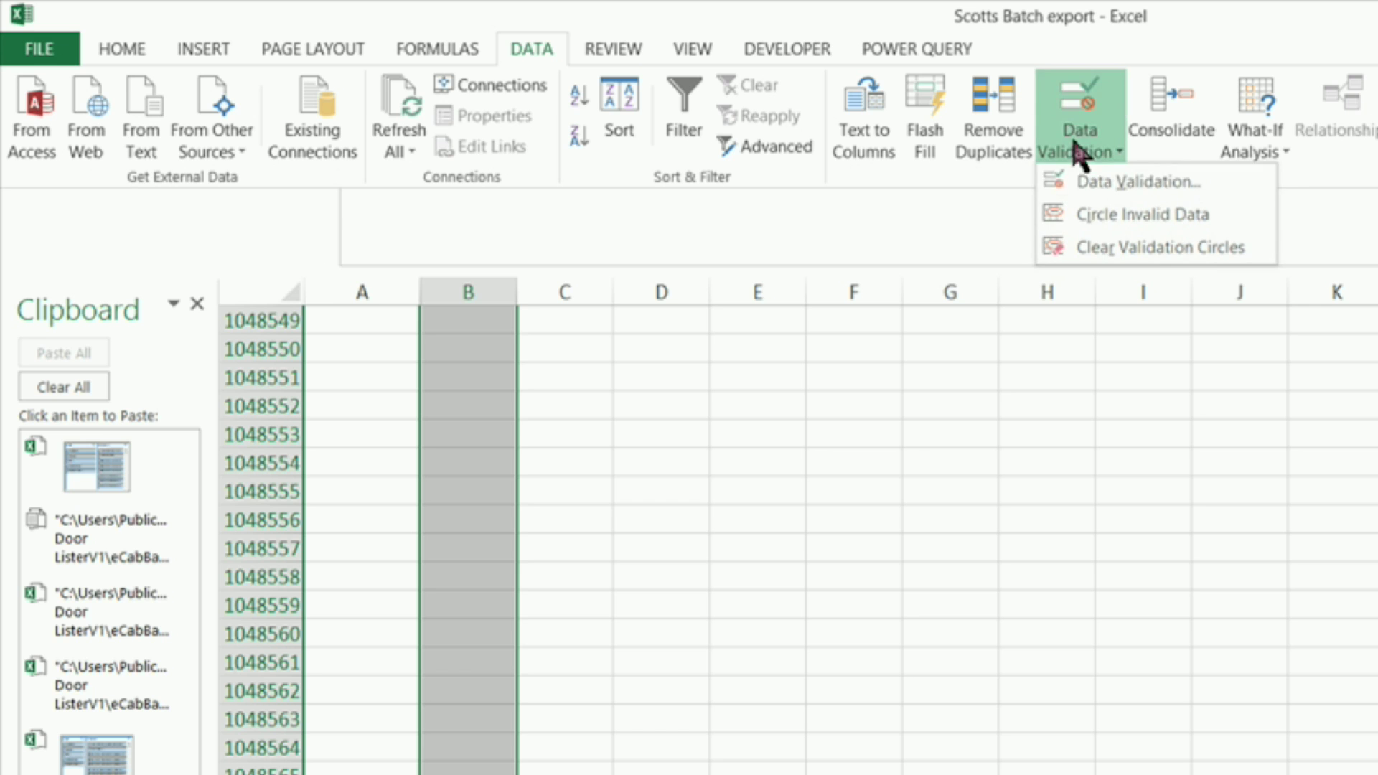
{"action": "left_click", "coordinate": [1105, 183]}
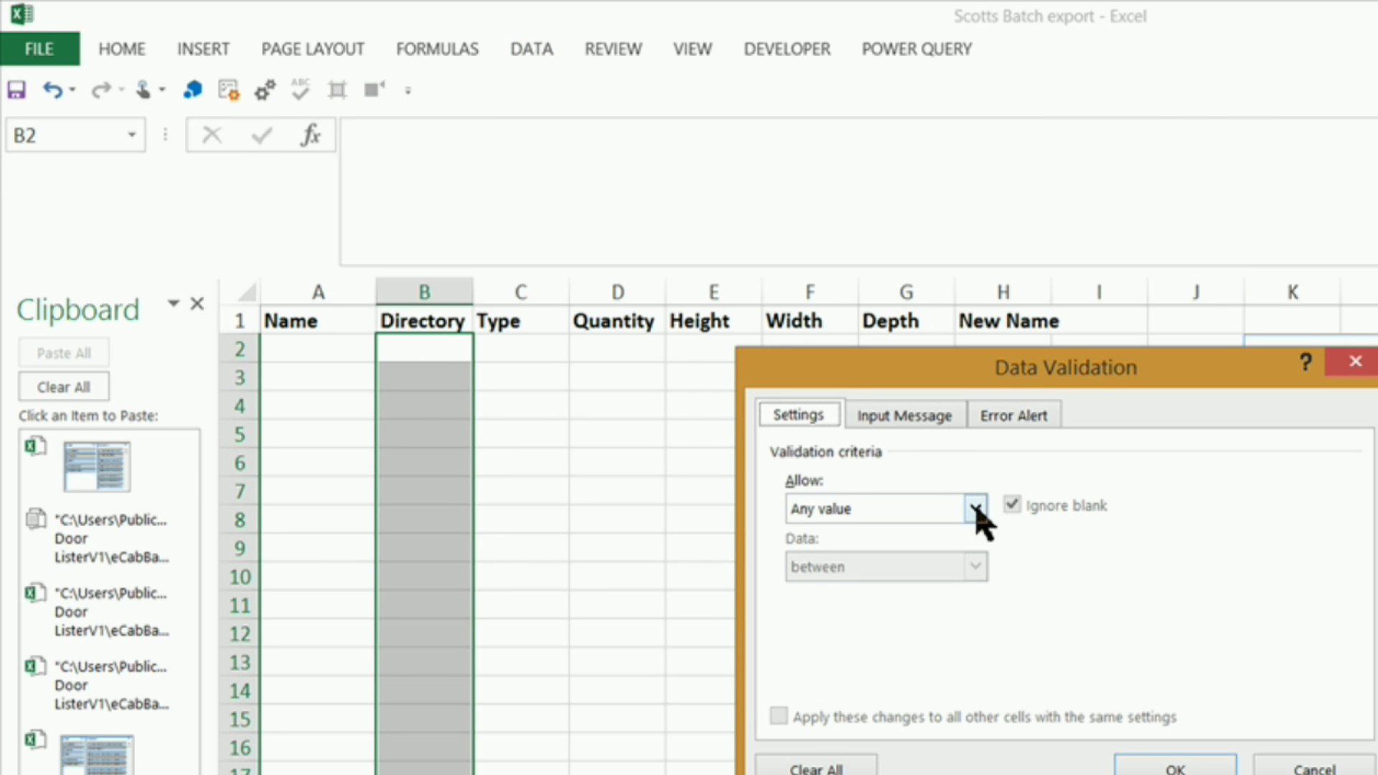
{"action": "left_click", "coordinate": [976, 510]}
{"action": "left_click", "coordinate": [804, 590]}
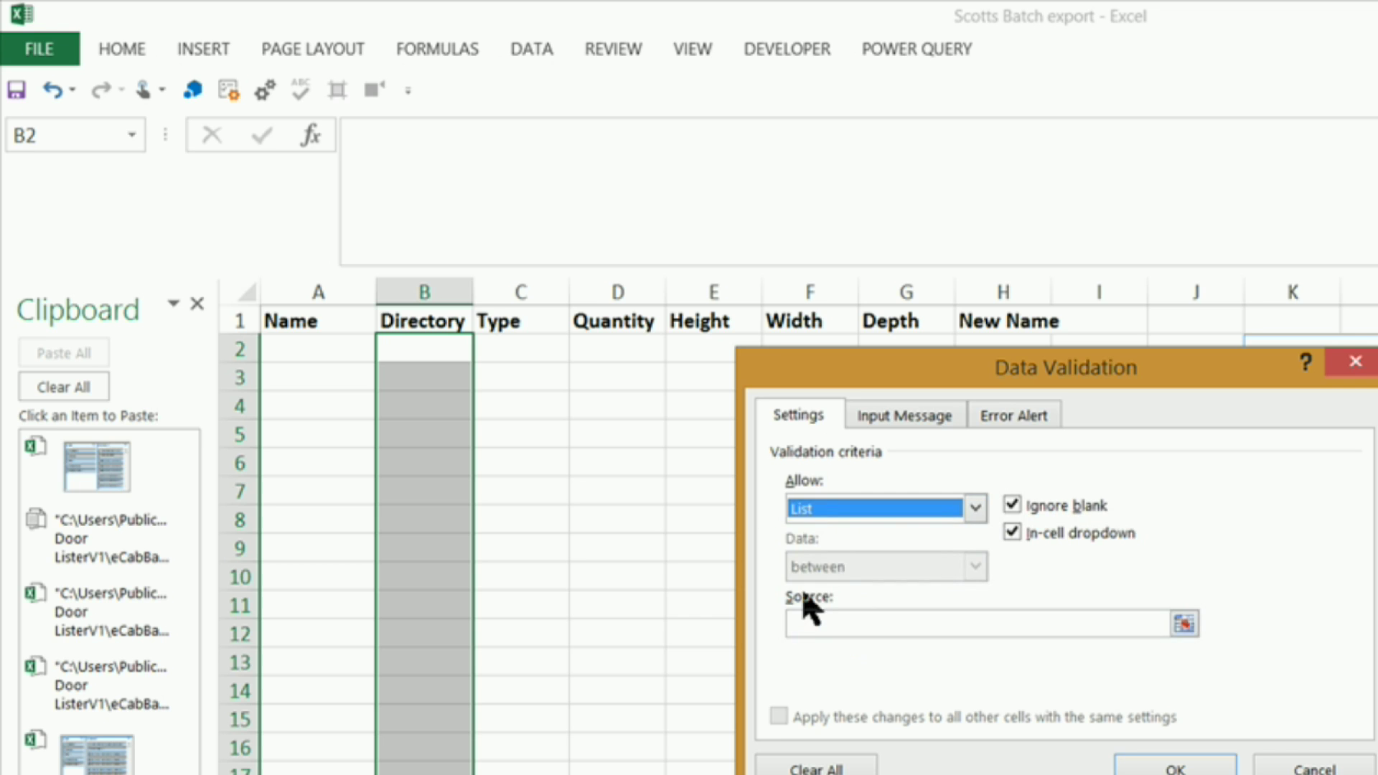
{"action": "left_click", "coordinate": [821, 624]}
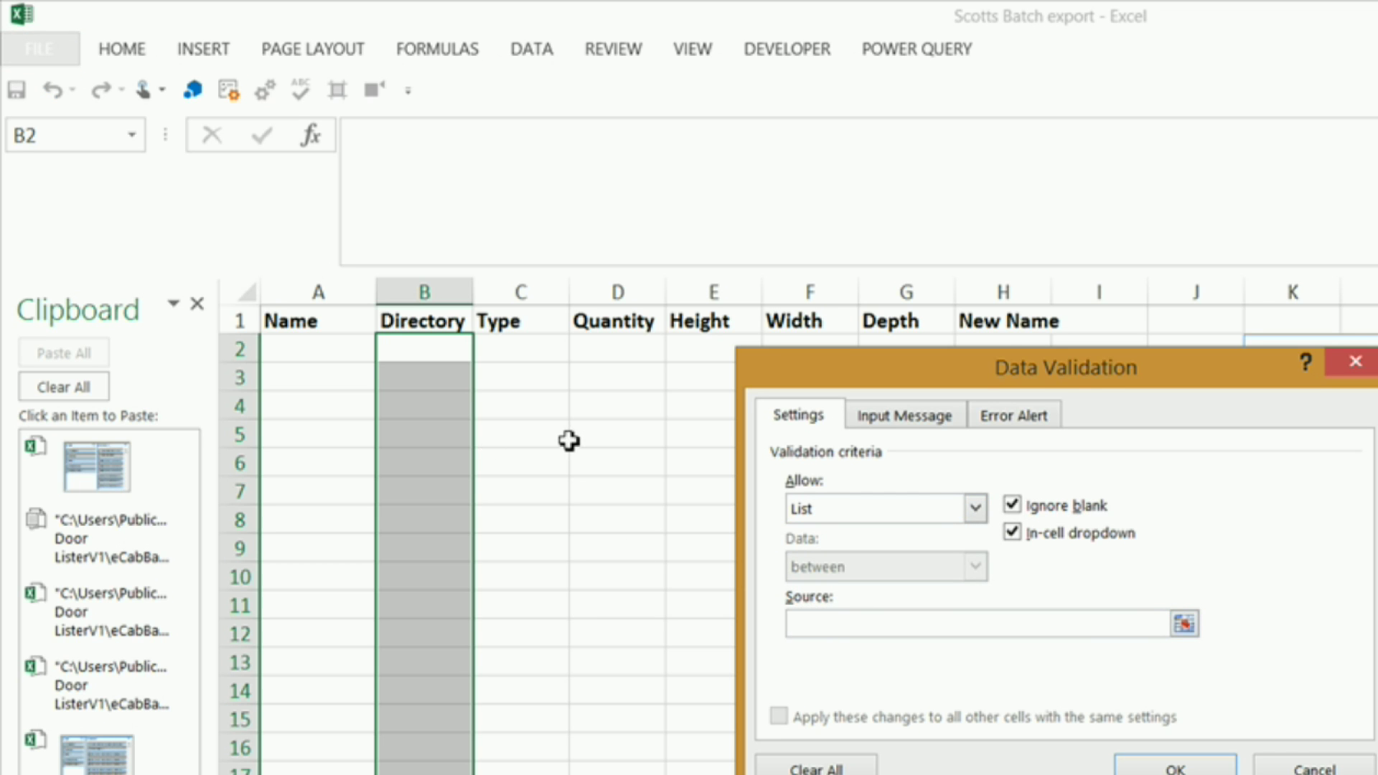
{"action": "type", "text": "=Type"}
{"action": "key", "text": "Return"}
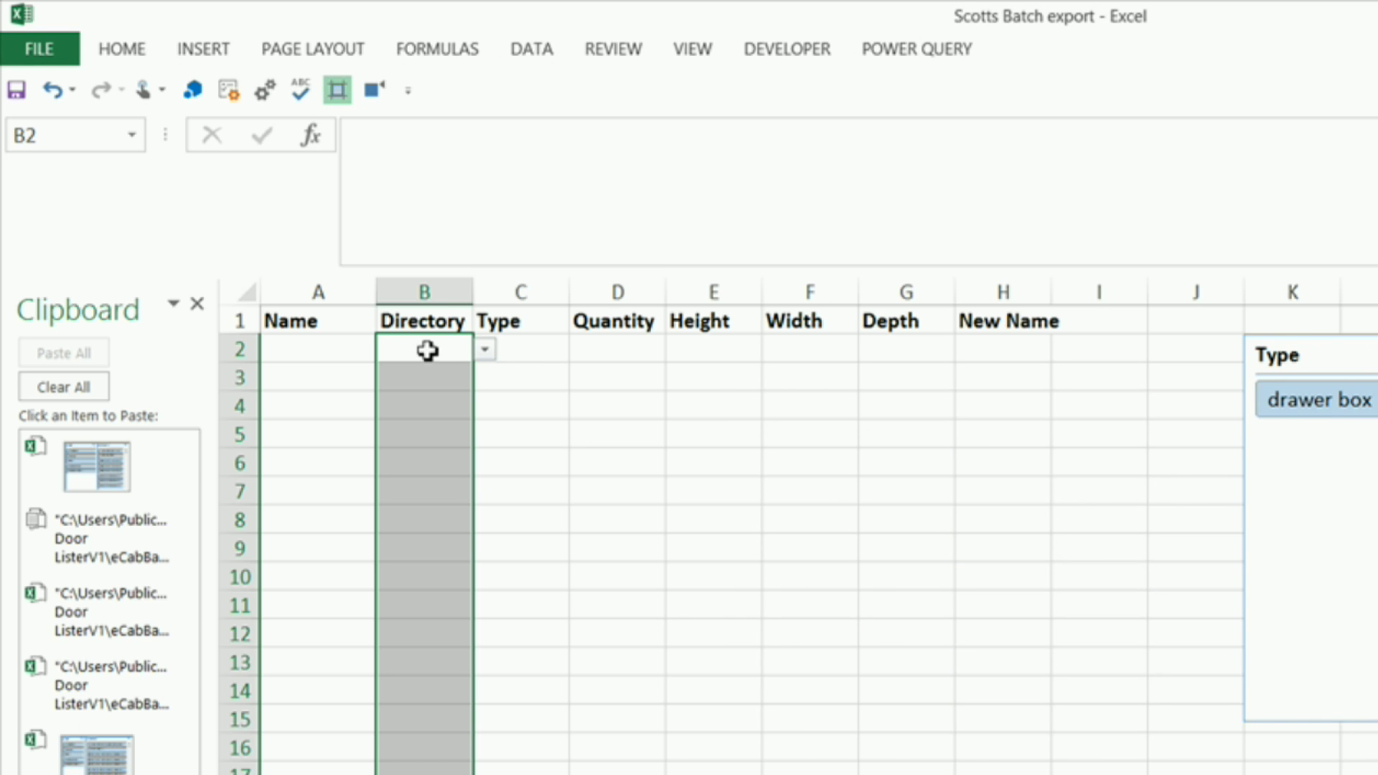
- Apply List data validation with an in-cell dropdown sourced from =Type to the Type column, from C2 down to the last row
{"action": "left_click", "coordinate": [524, 351]}
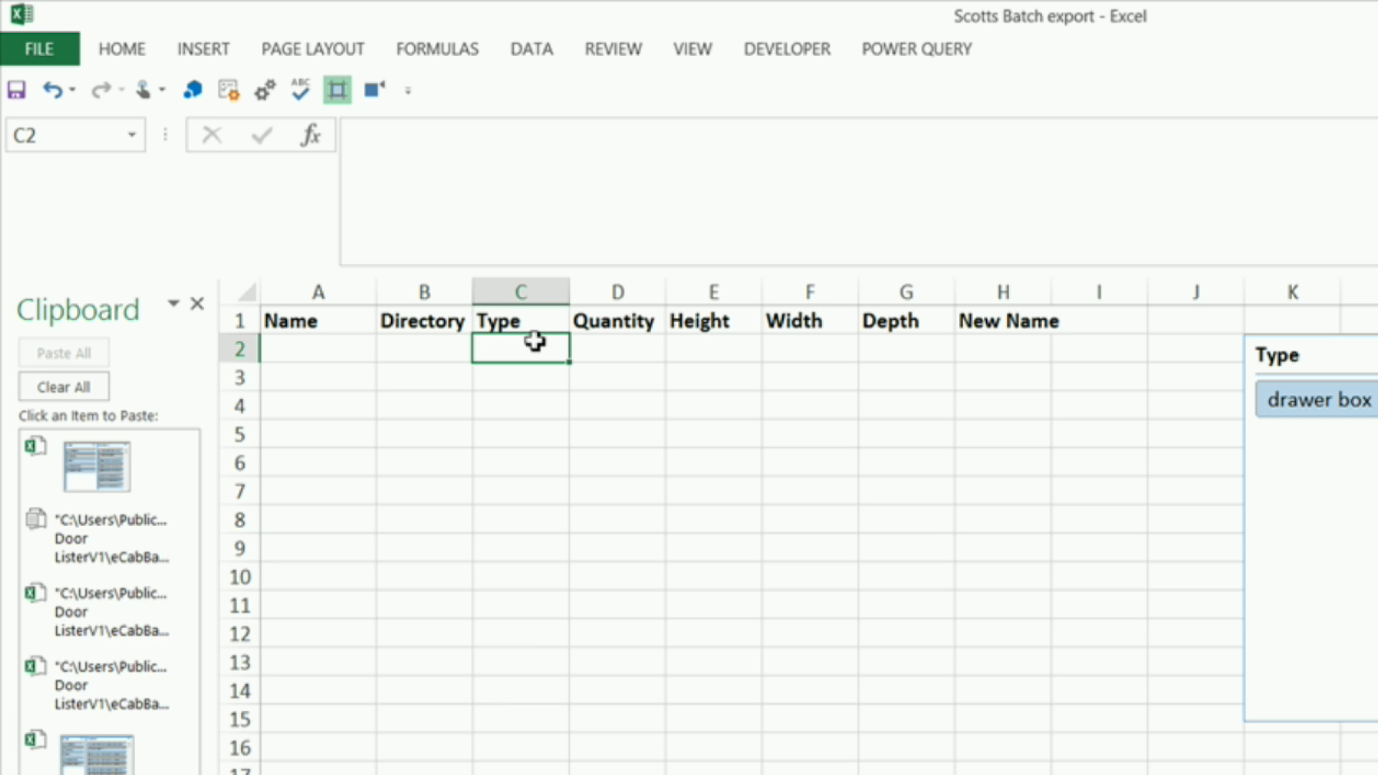
{"action": "key", "text": "ctrl+shift+Down"}
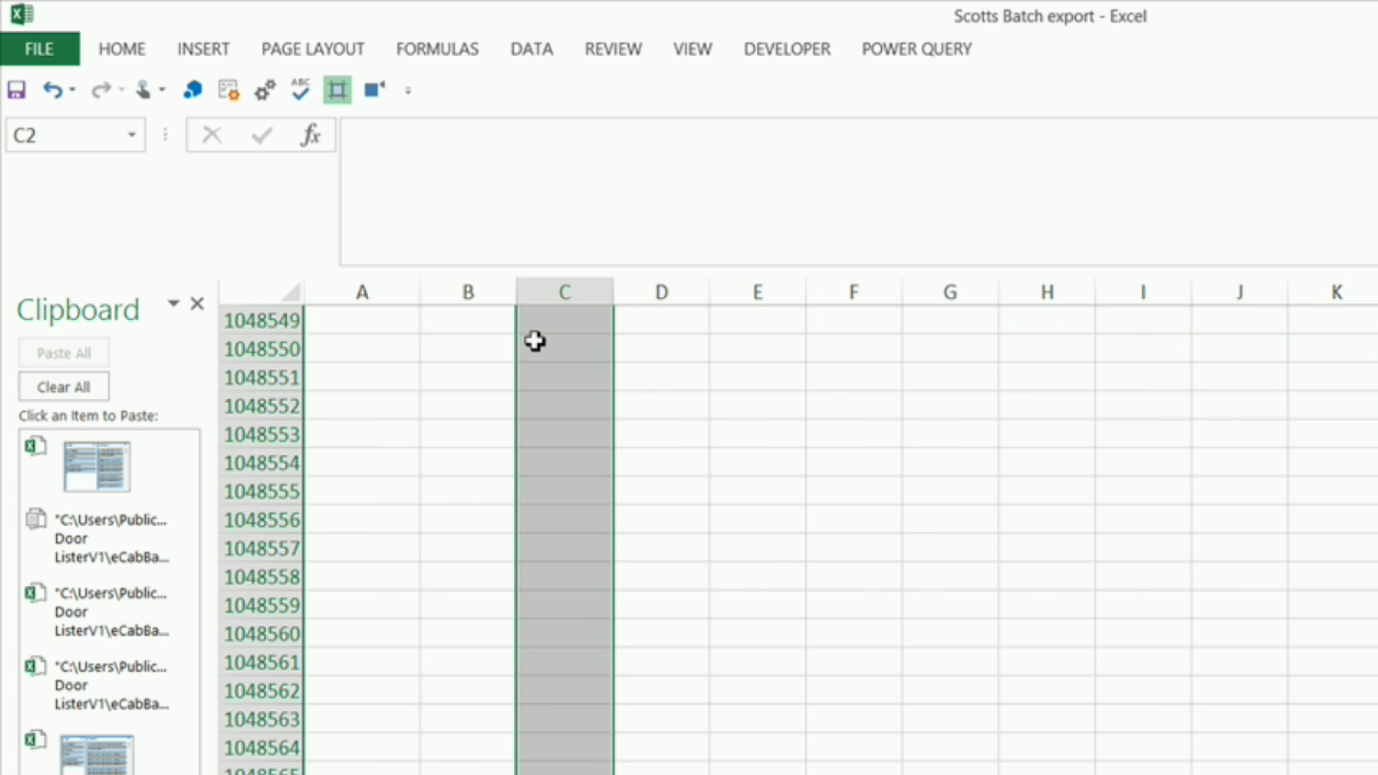
{"action": "left_click", "coordinate": [518, 57]}
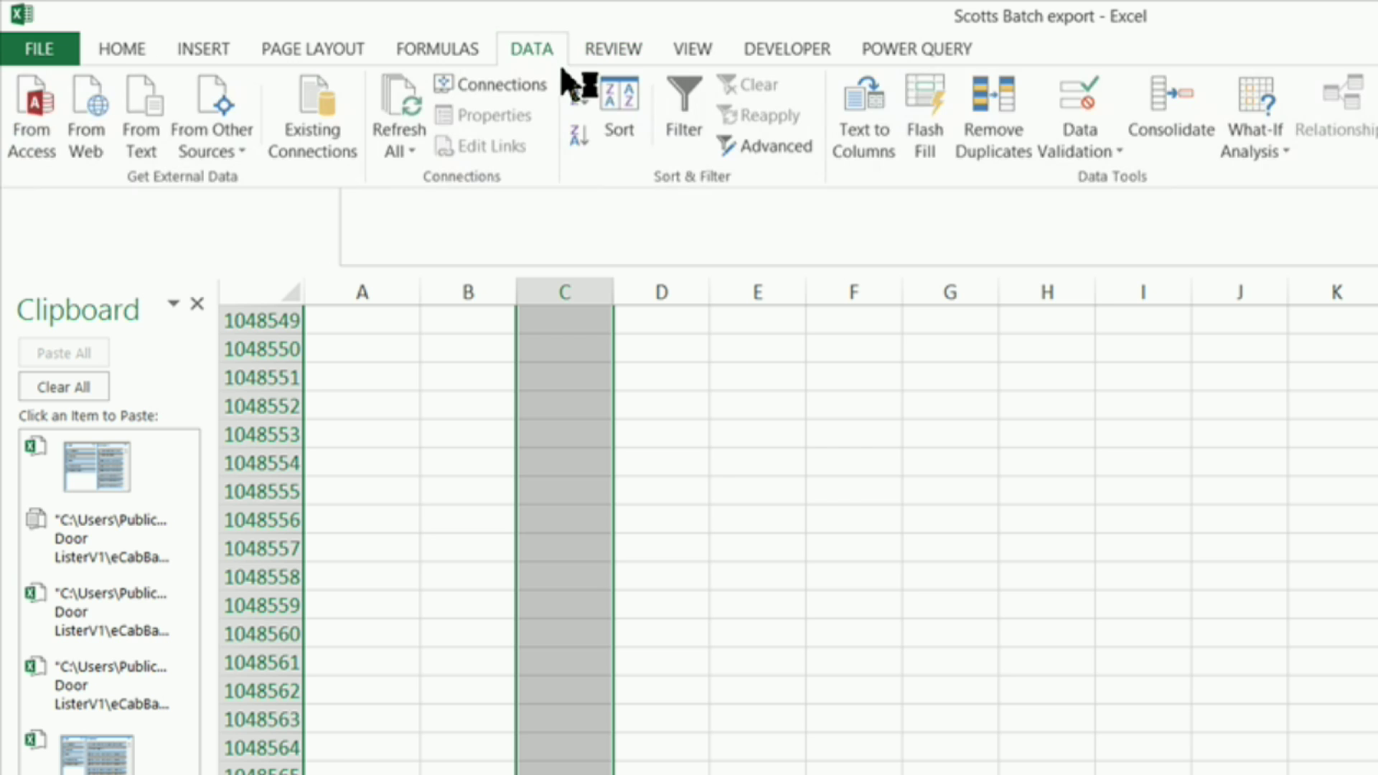
{"action": "left_click", "coordinate": [1077, 149]}
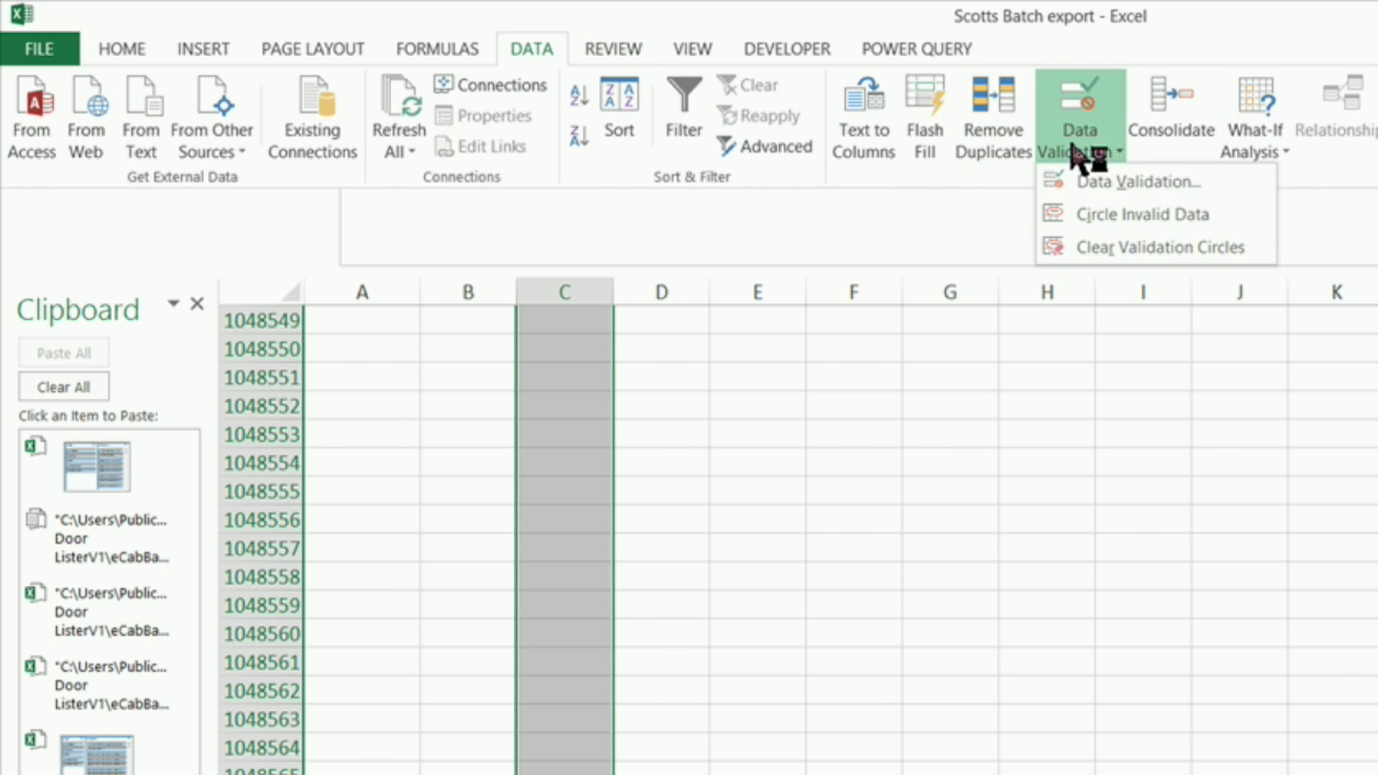
{"action": "left_click", "coordinate": [1102, 186]}
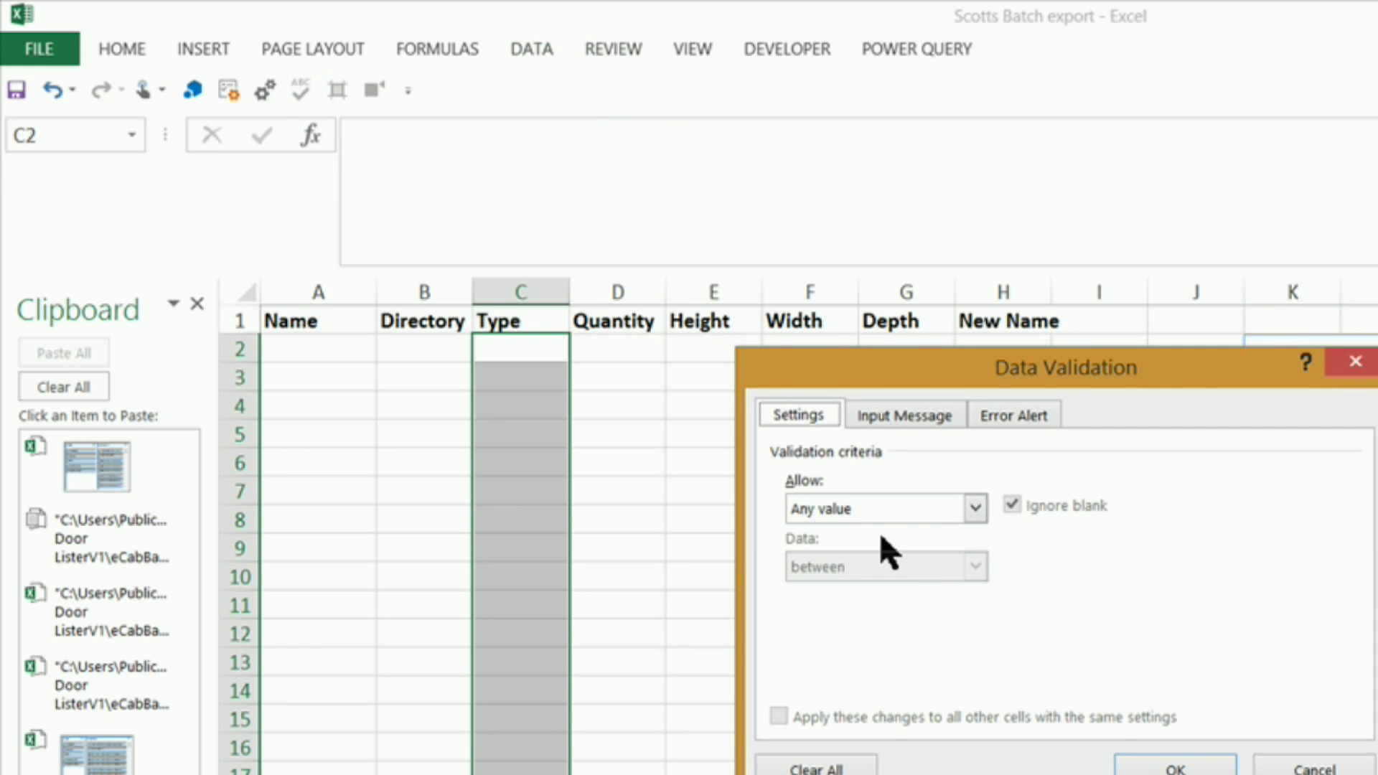
{"action": "left_click", "coordinate": [975, 510]}
{"action": "left_click", "coordinate": [802, 590]}
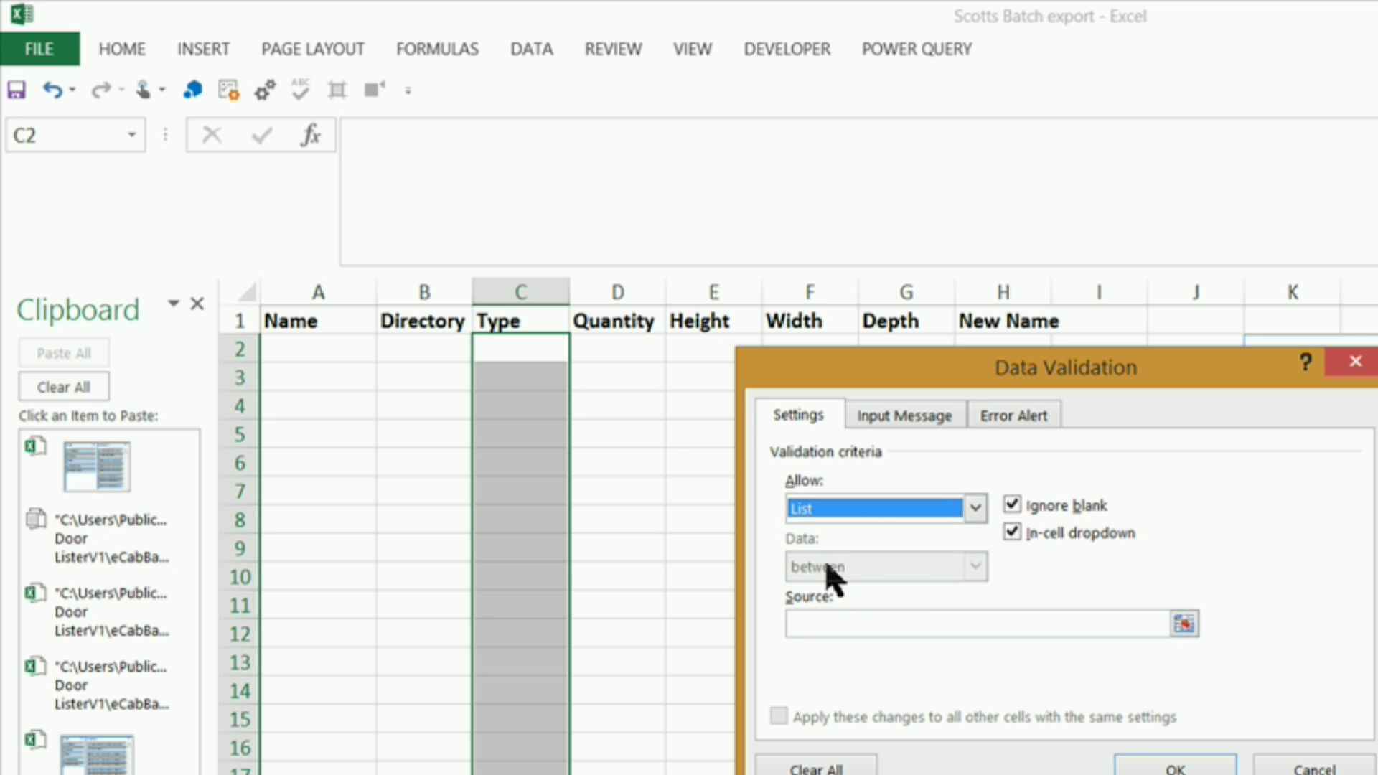
{"action": "left_click", "coordinate": [807, 625]}
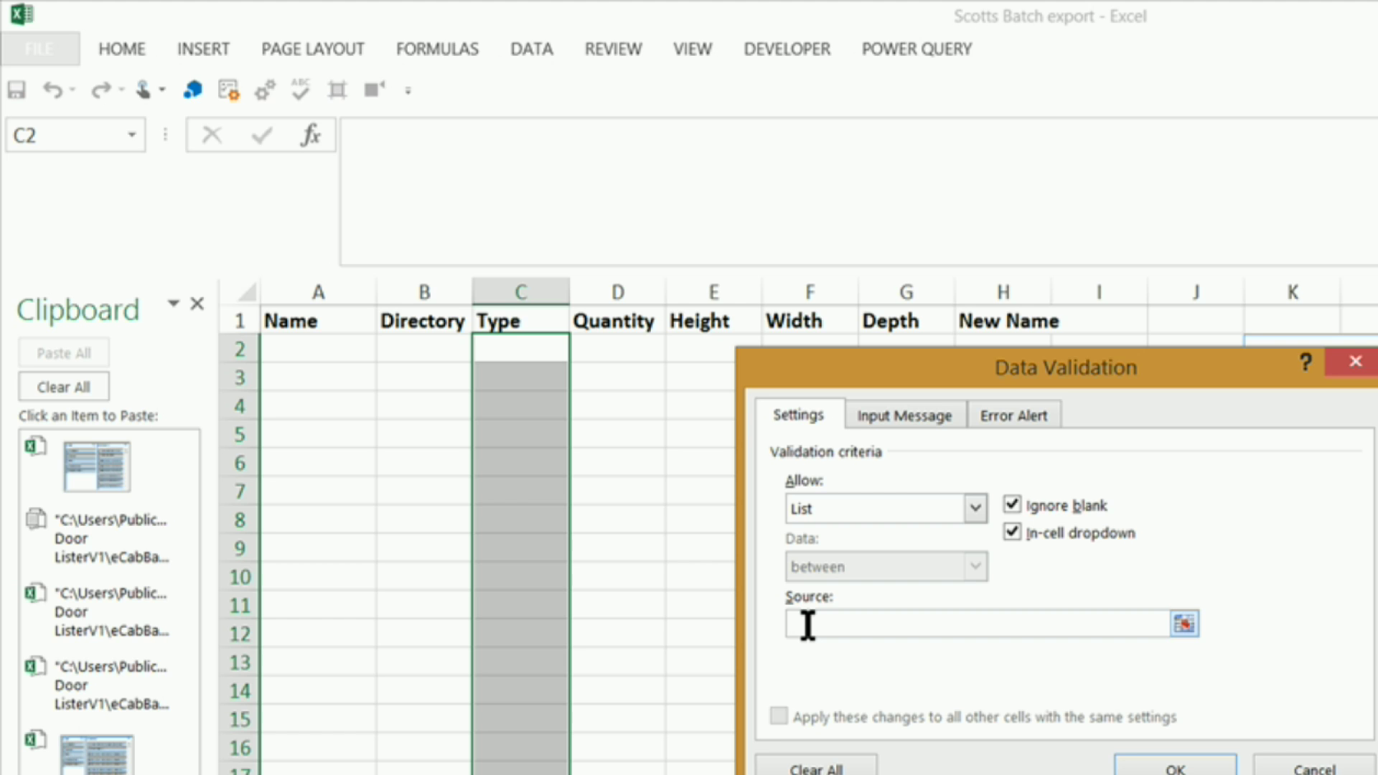
{"action": "type", "text": "=Type"}
{"action": "left_click", "coordinate": [1177, 768]}
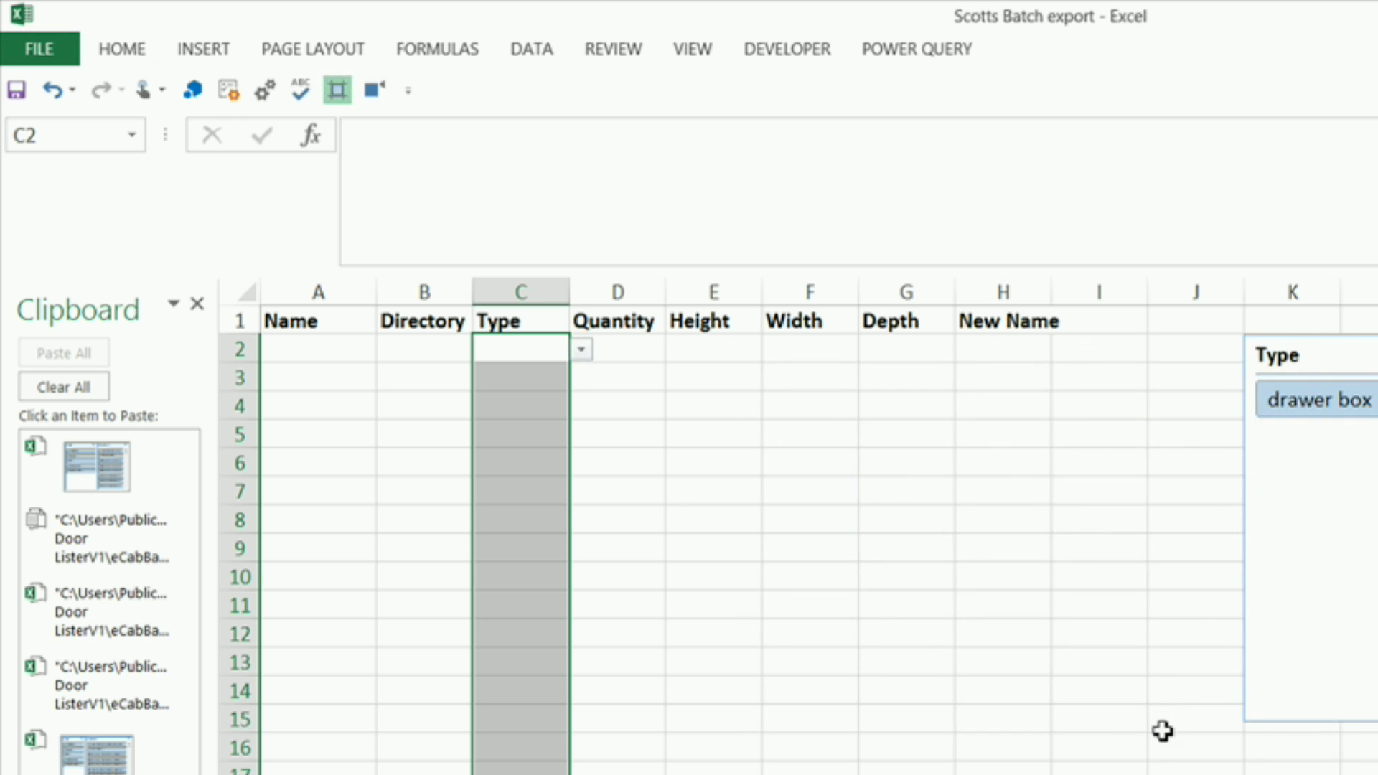
- Check for the validation dropdowns in cells C4, B2, A2 and C2
{"action": "left_click", "coordinate": [510, 410]}
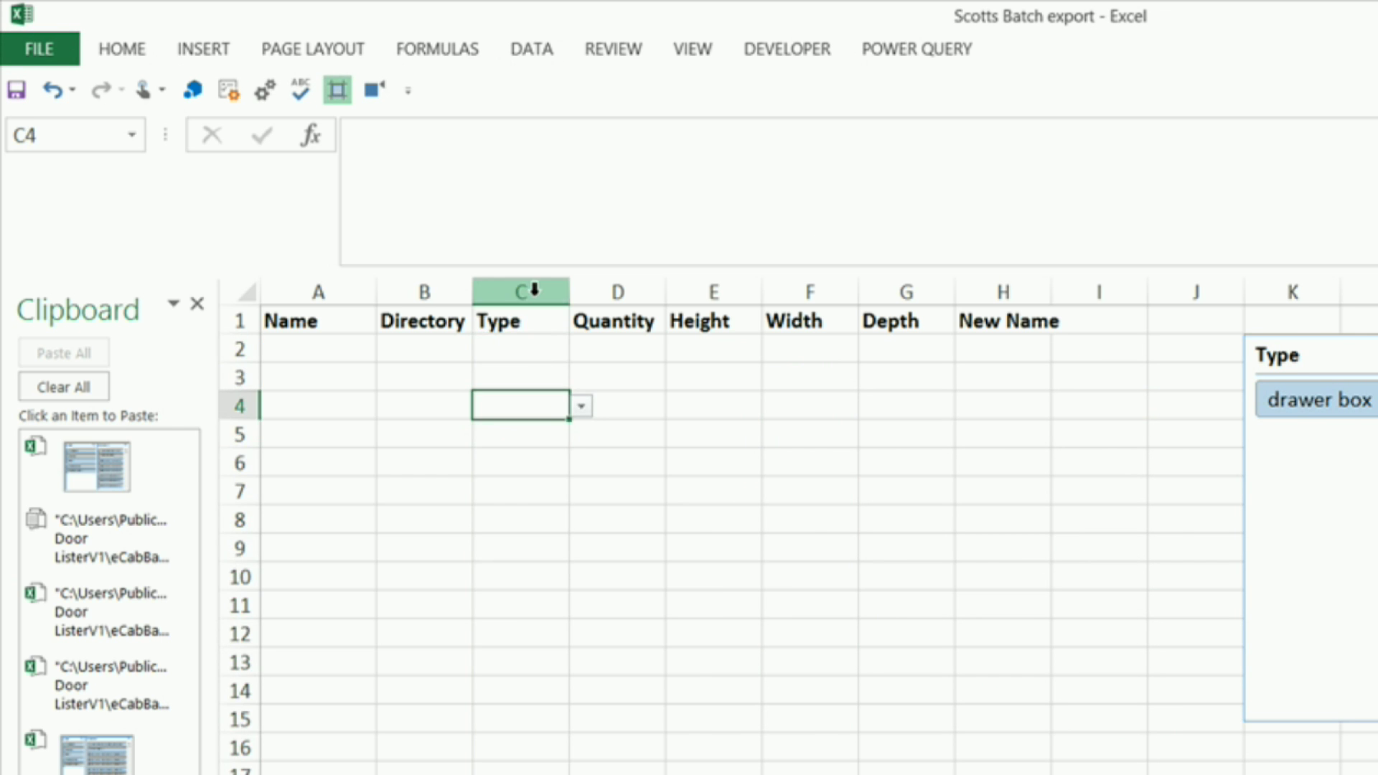
{"action": "left_click", "coordinate": [177, 106]}
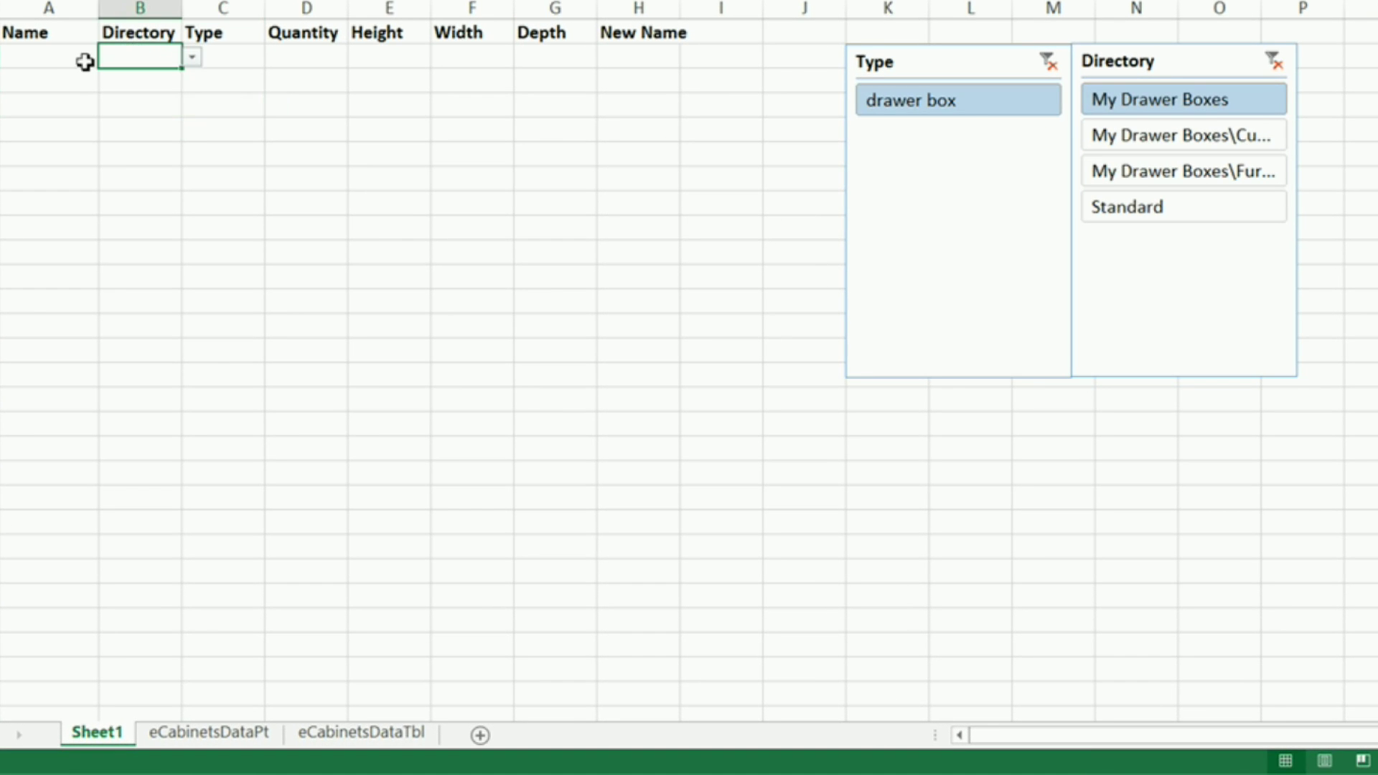
{"action": "left_click", "coordinate": [59, 117]}
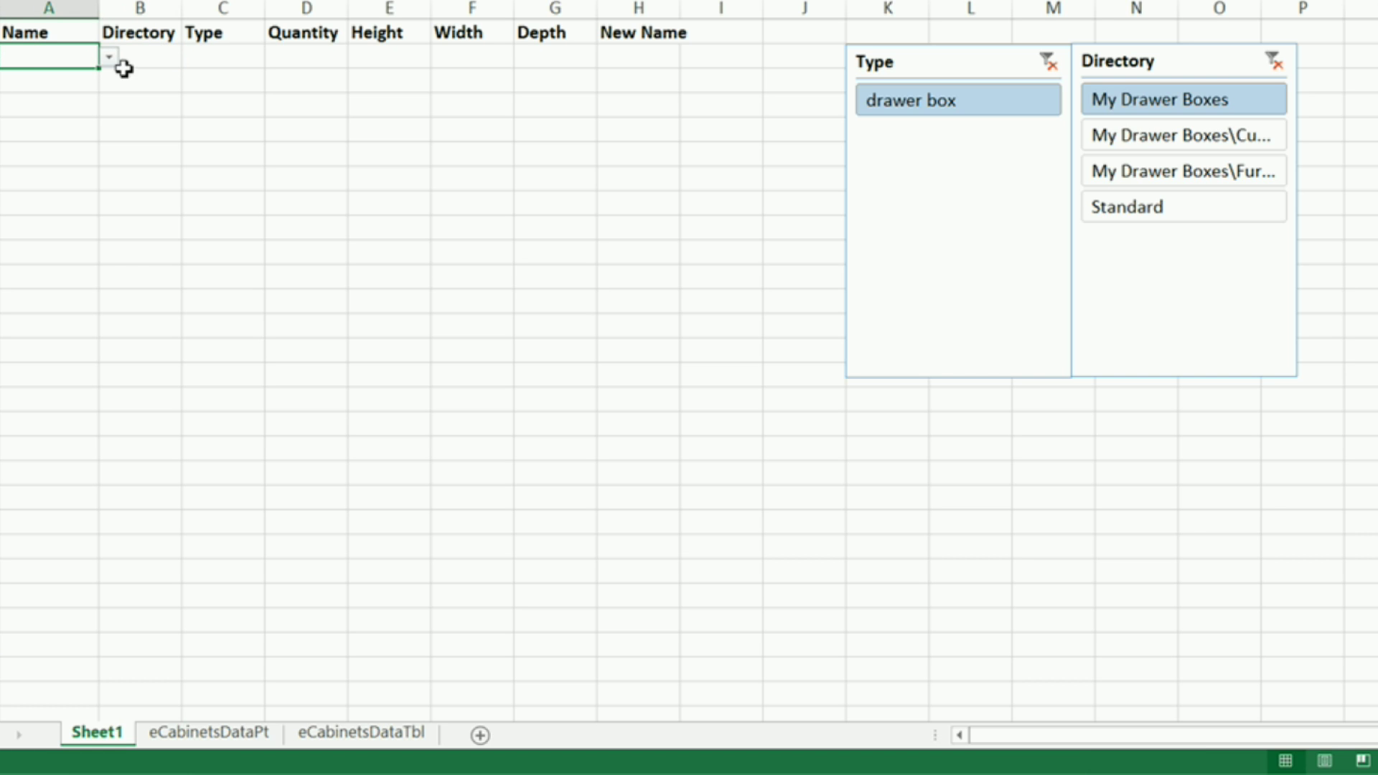
{"action": "left_click", "coordinate": [209, 64]}
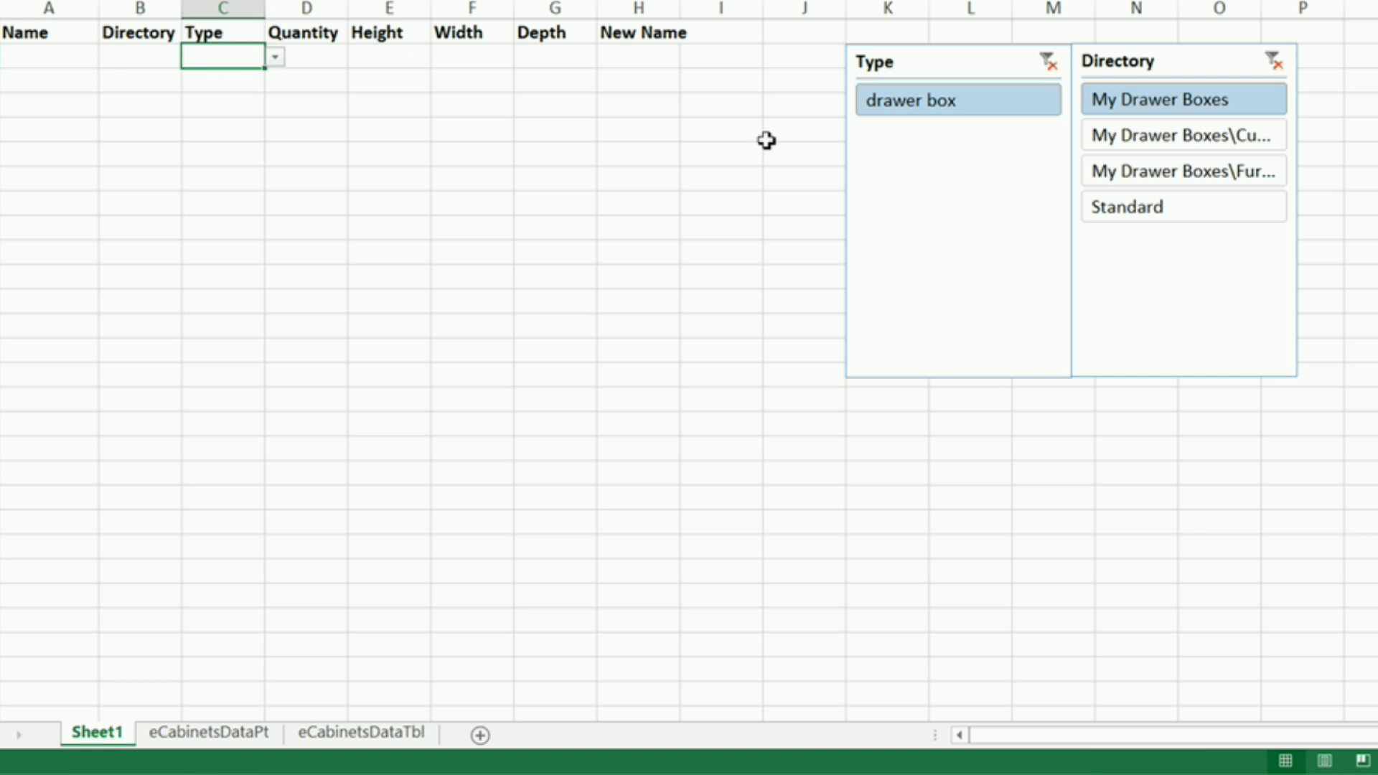
- Clear the Type and Directory slicer filters, and filter to Type cabinet and Directory Standard Cabinets
{"action": "left_click", "coordinate": [1052, 64]}
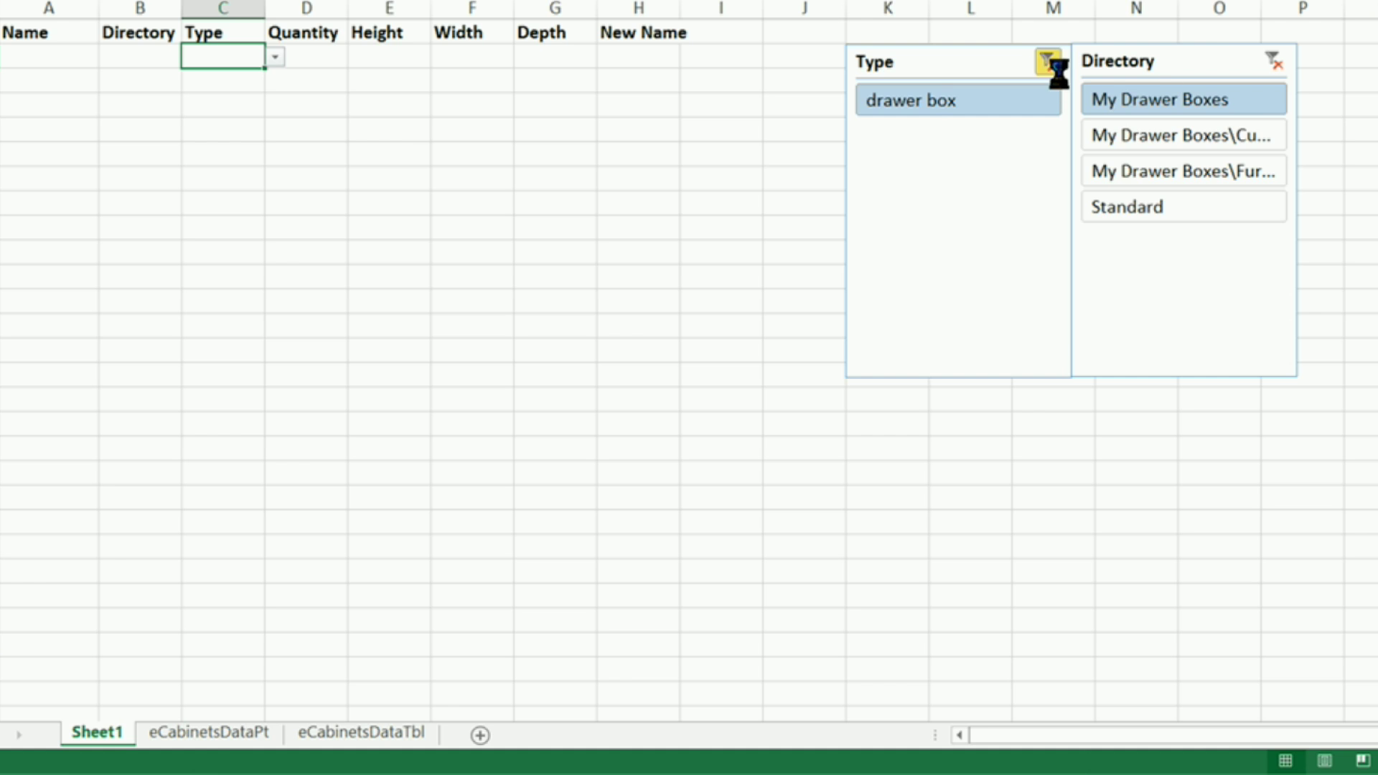
{"action": "left_click", "coordinate": [1278, 58]}
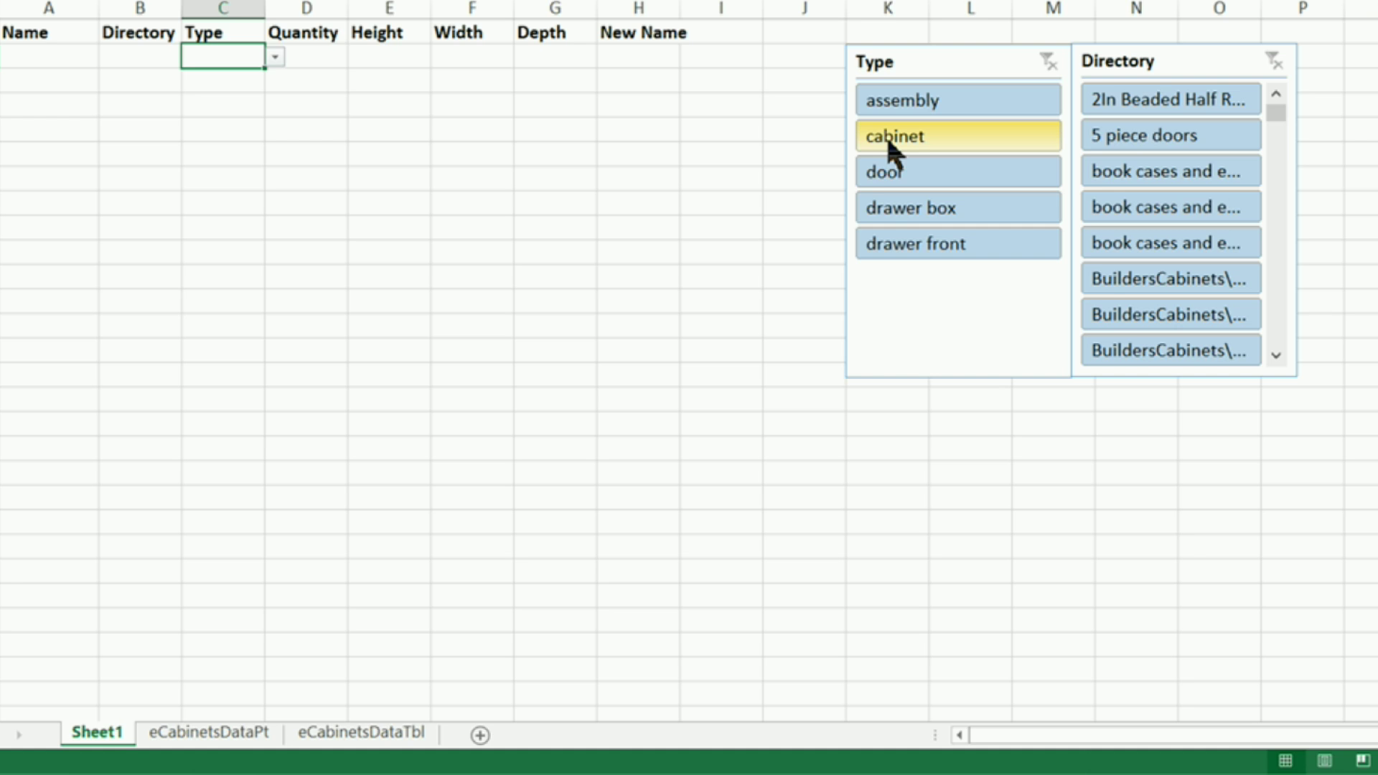
{"action": "left_click", "coordinate": [890, 137]}
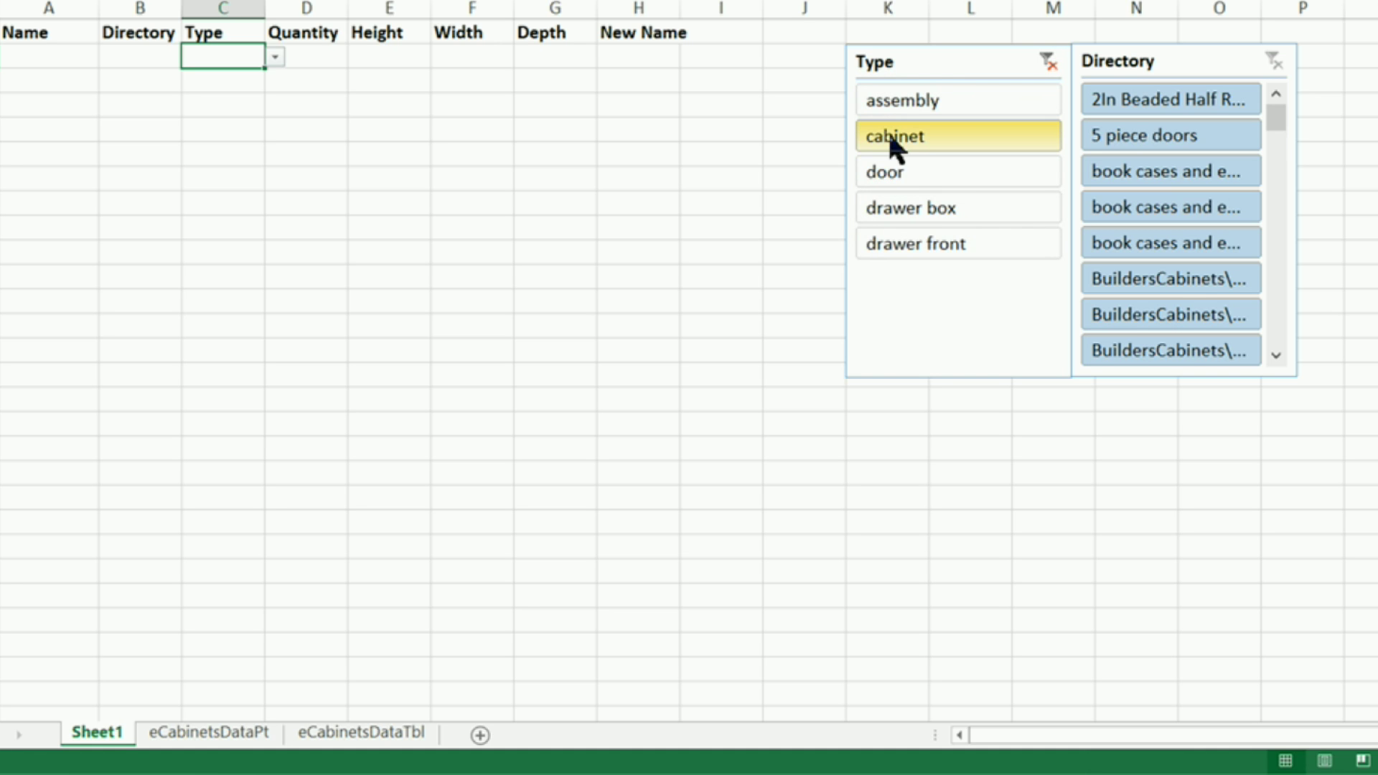
{"action": "left_click_drag", "start_coordinate": [1277, 117], "coordinate": [1285, 340]}
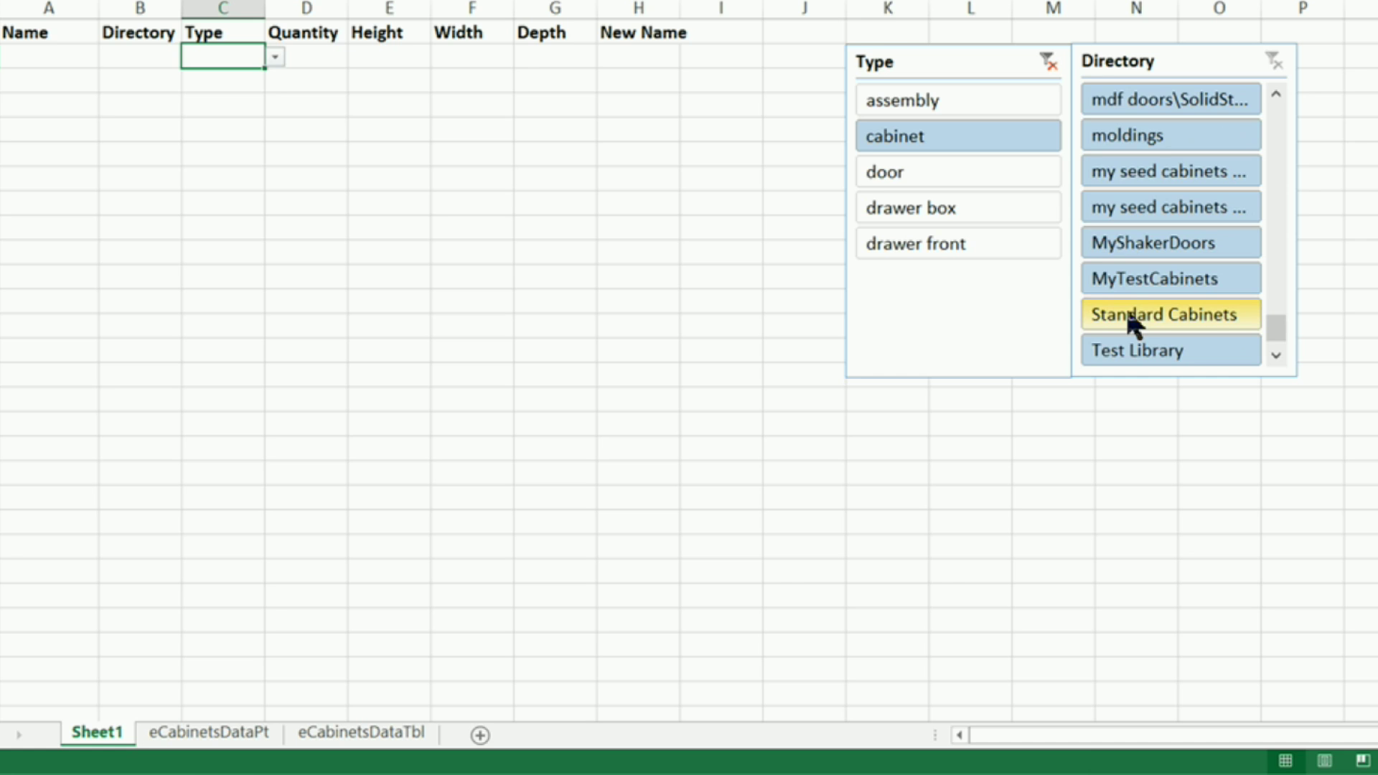
{"action": "left_click", "coordinate": [1128, 316]}
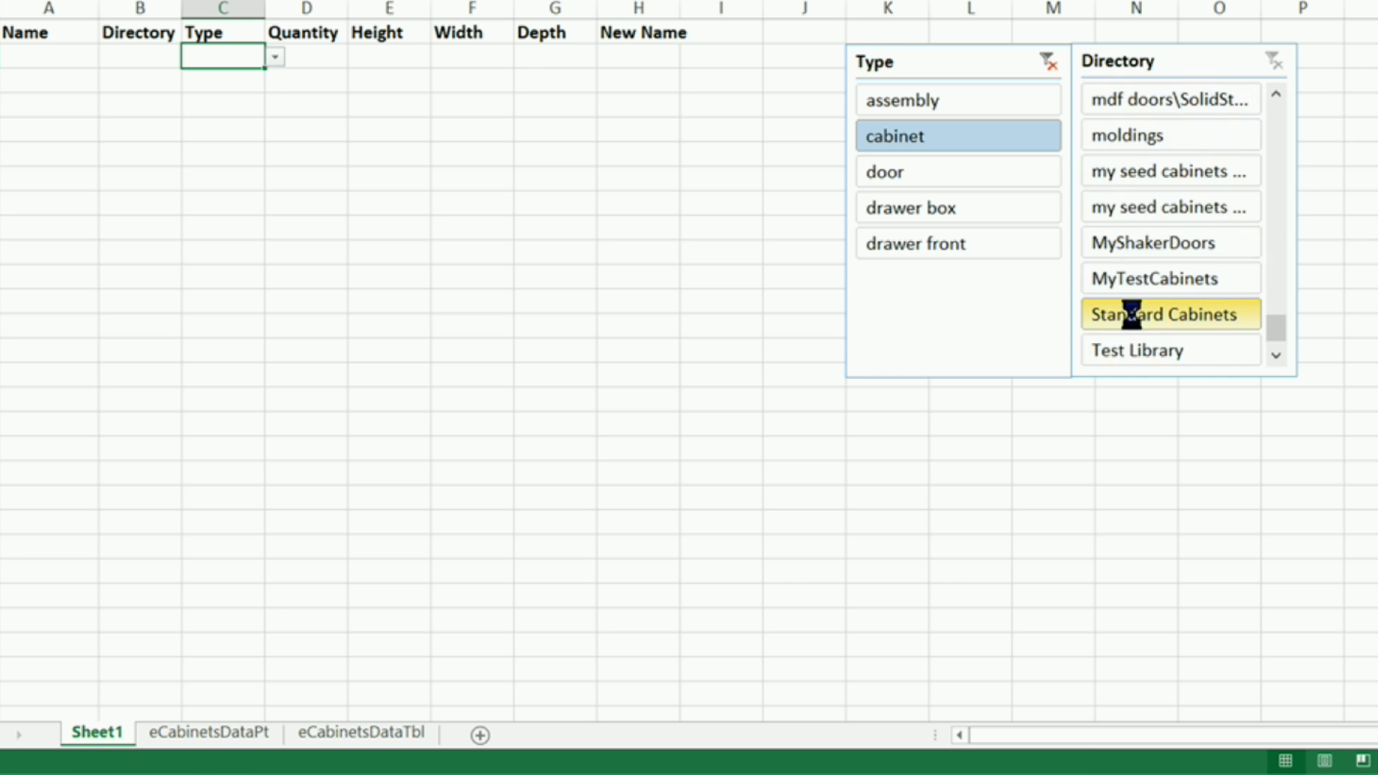
- Widen column A to fit the cabinet names and choose Std Base Framed from the dropdown in A2
{"action": "left_click", "coordinate": [26, 57]}
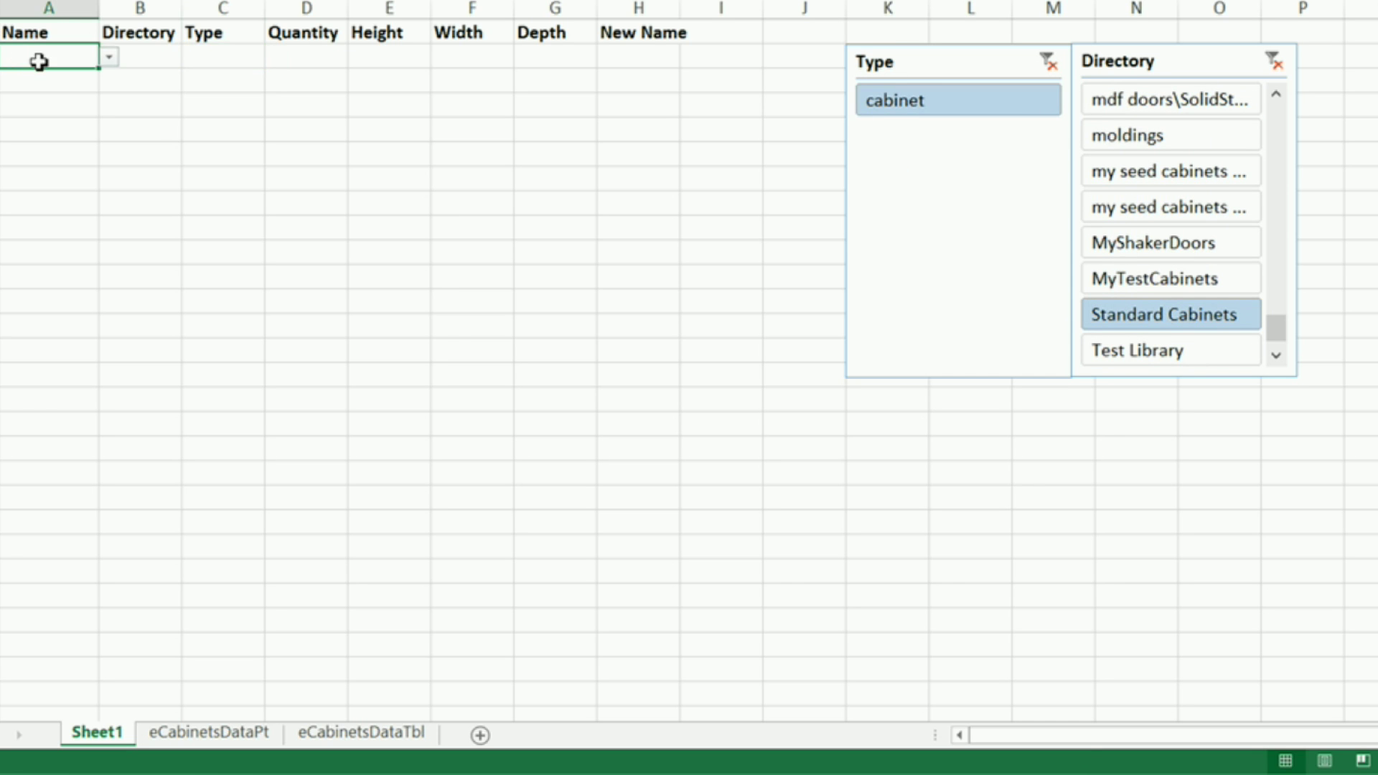
{"action": "left_click", "coordinate": [109, 57]}
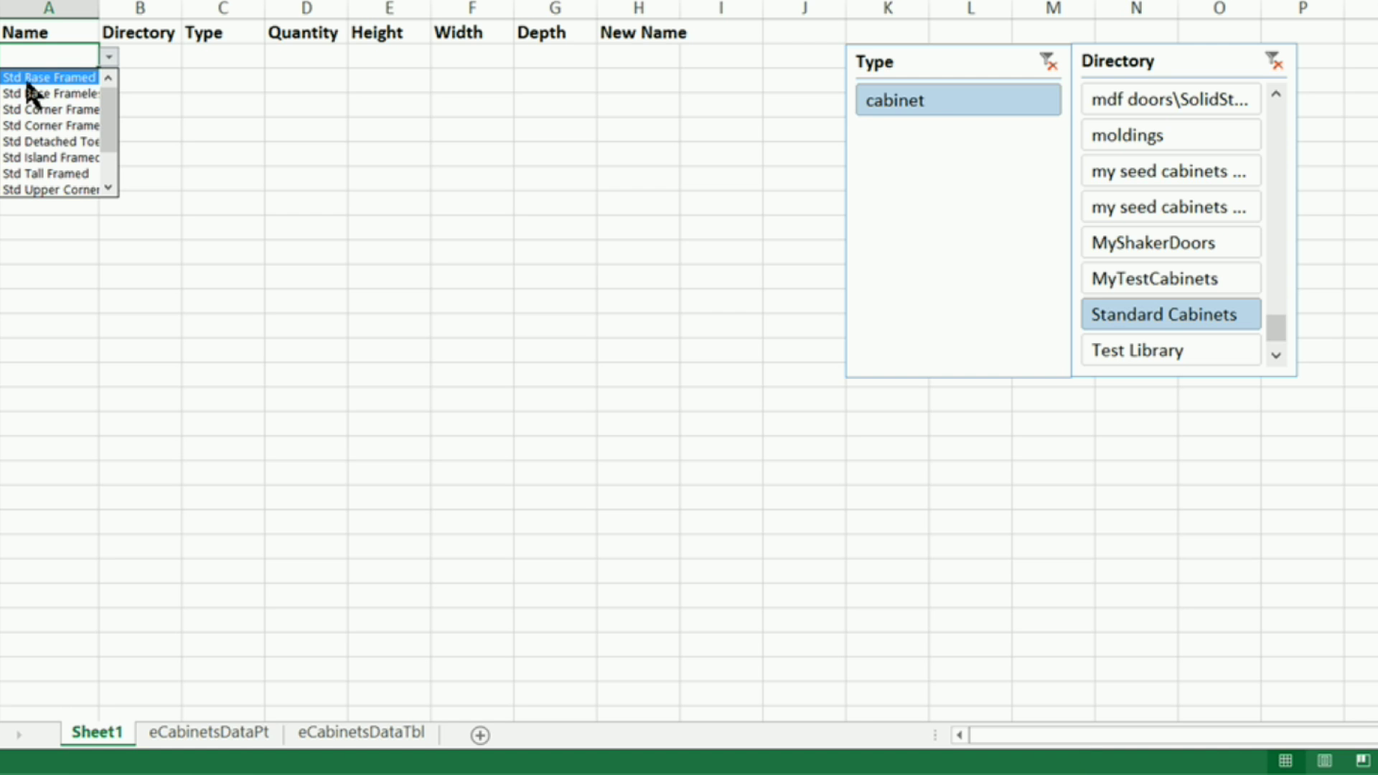
{"action": "left_click", "coordinate": [64, 6]}
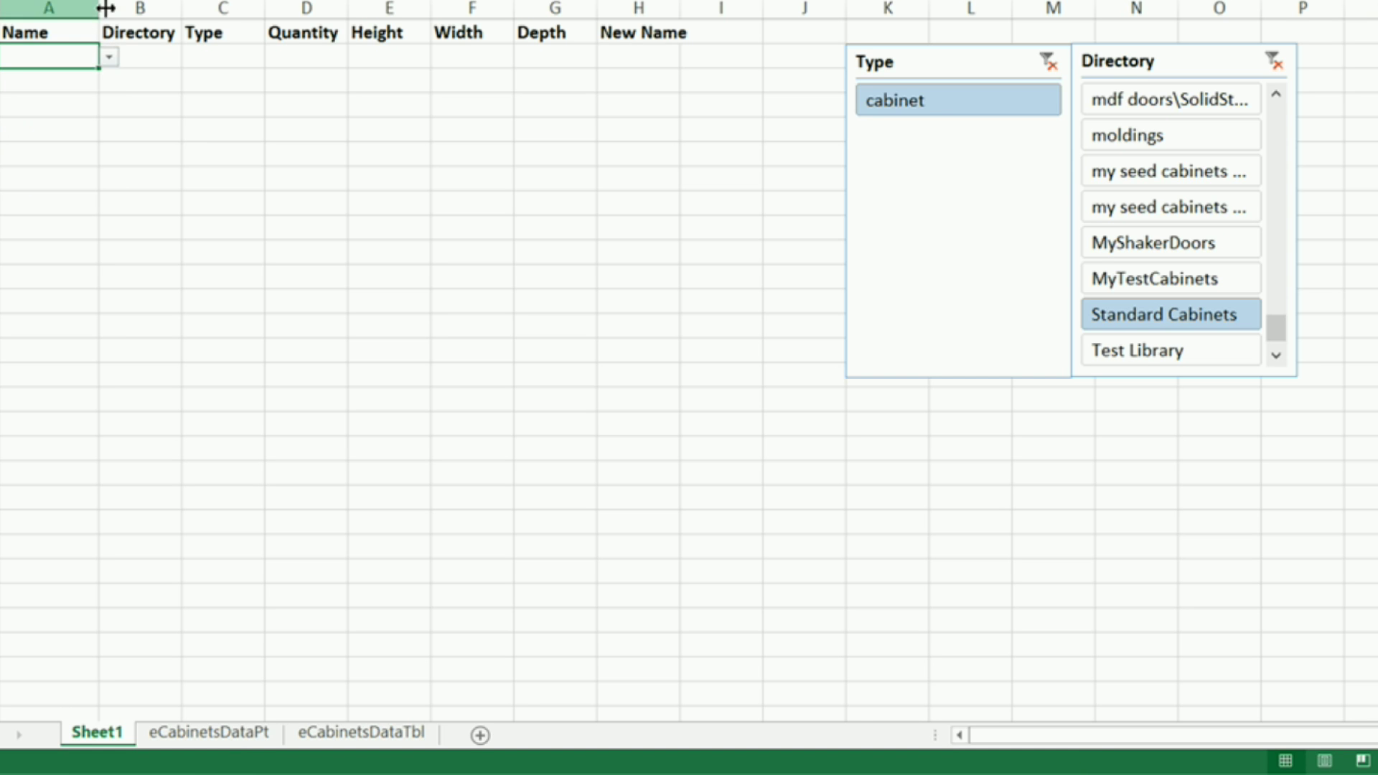
{"action": "left_click_drag", "start_coordinate": [100, 7], "coordinate": [186, 7]}
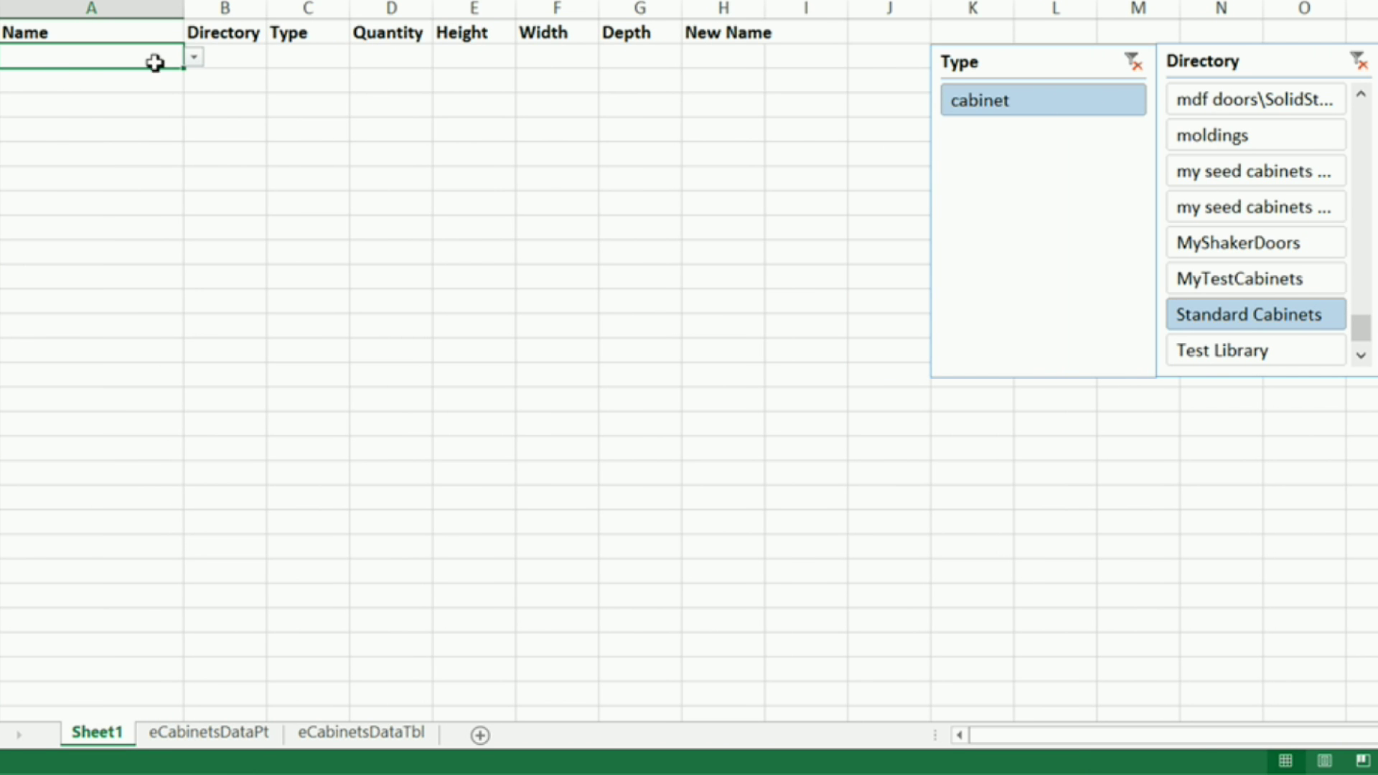
{"action": "left_click", "coordinate": [194, 56]}
{"action": "left_click", "coordinate": [24, 84]}
- Choose Standard Cabinets from the dropdown in B2 and autofit the width of the Directory column
{"action": "left_click", "coordinate": [230, 58]}
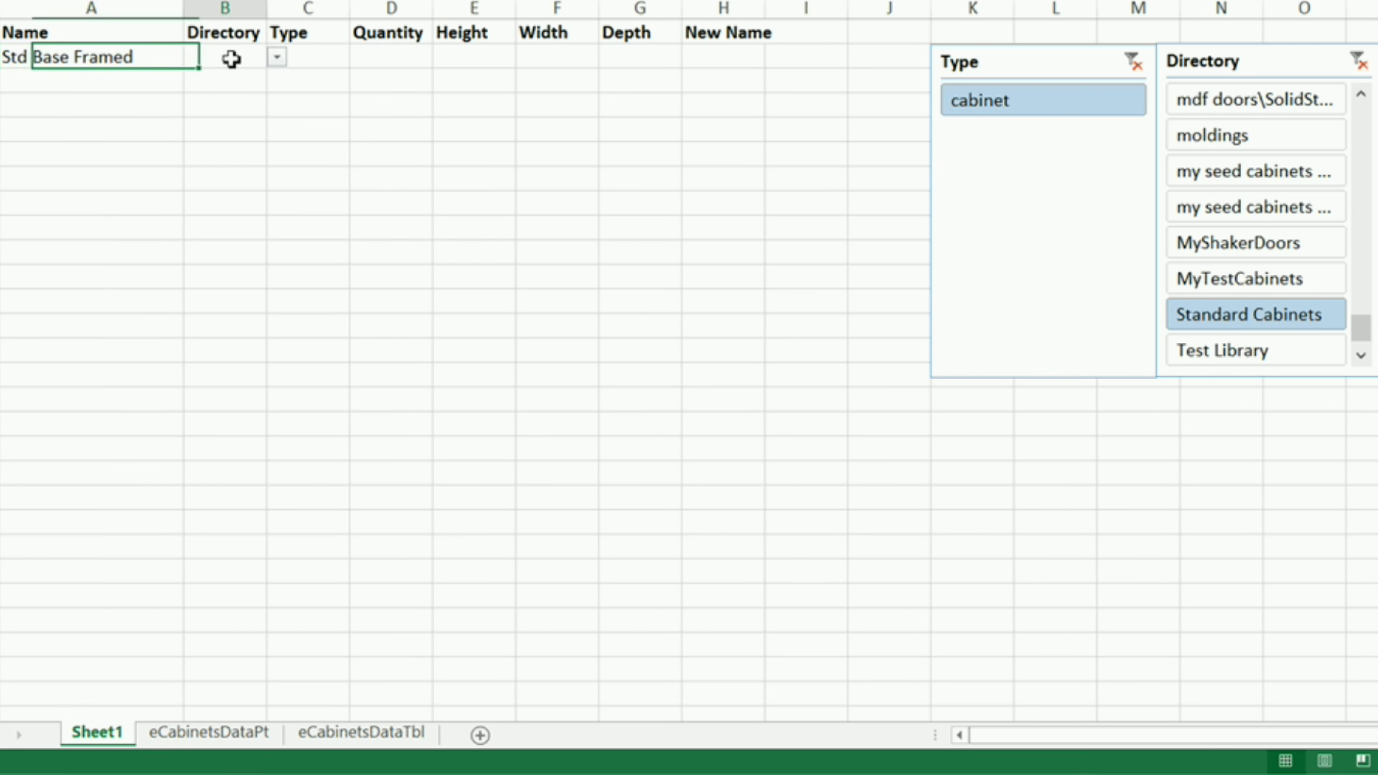
{"action": "left_click", "coordinate": [277, 57]}
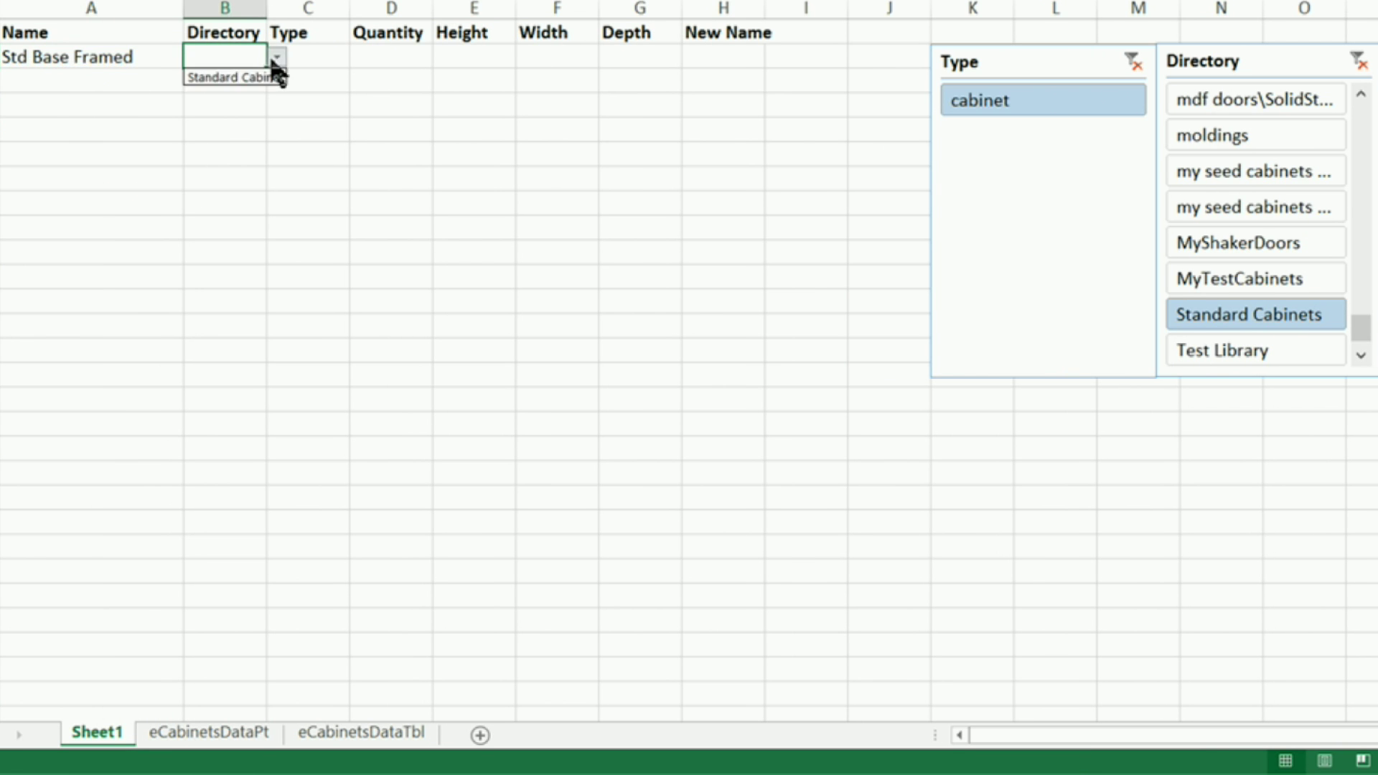
{"action": "left_click", "coordinate": [237, 78]}
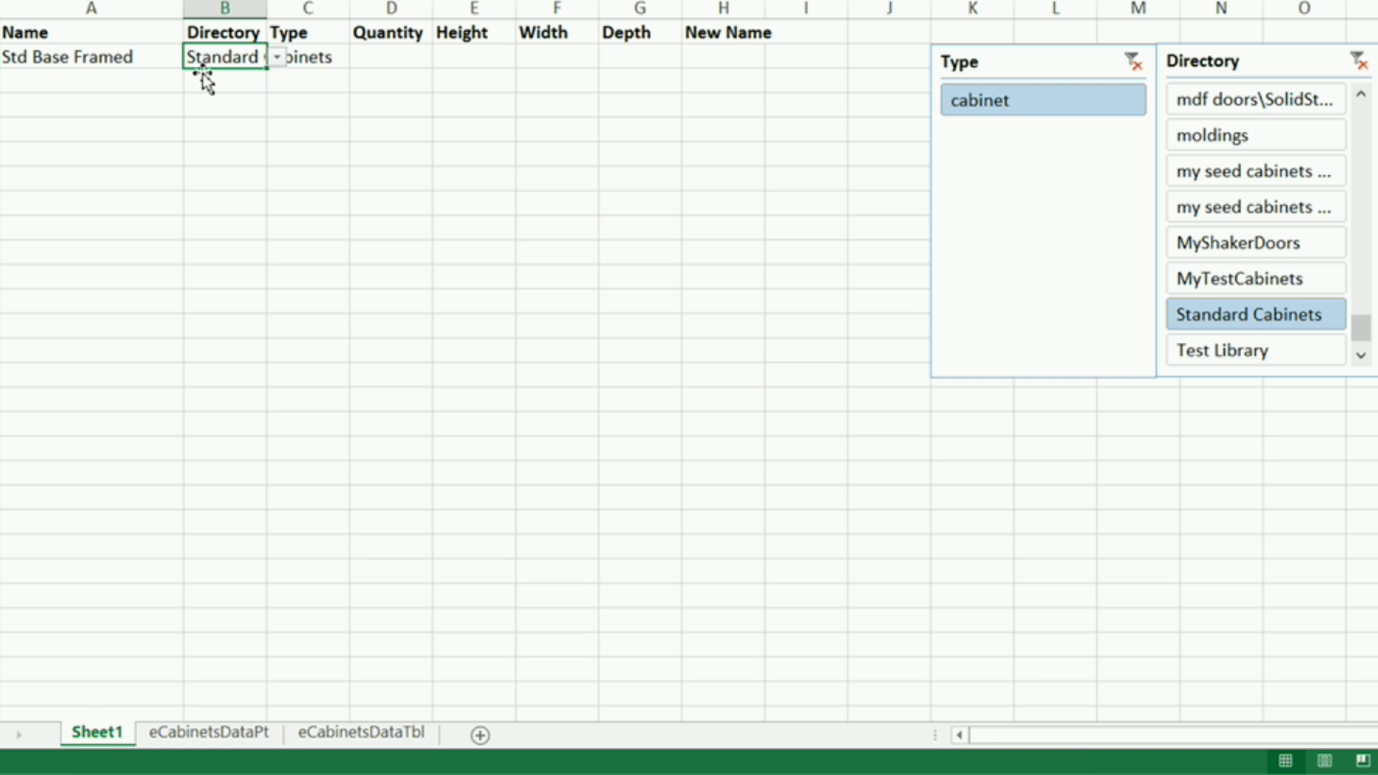
{"action": "double_click", "coordinate": [271, 9]}
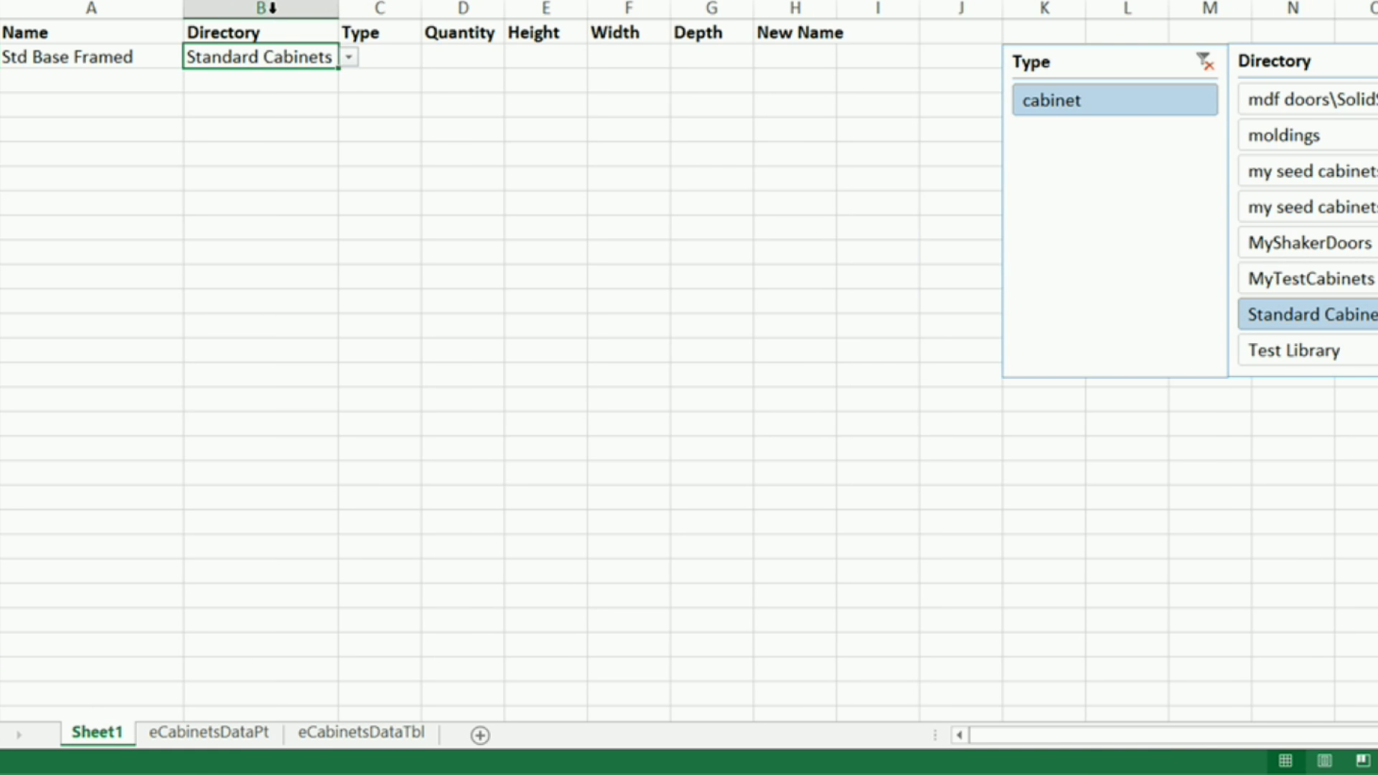
- Choose cabinet from the dropdown in C2 and enter a quantity of 1 in D2
{"action": "left_click", "coordinate": [403, 62]}
{"action": "left_click", "coordinate": [432, 57]}
{"action": "left_click", "coordinate": [359, 76]}
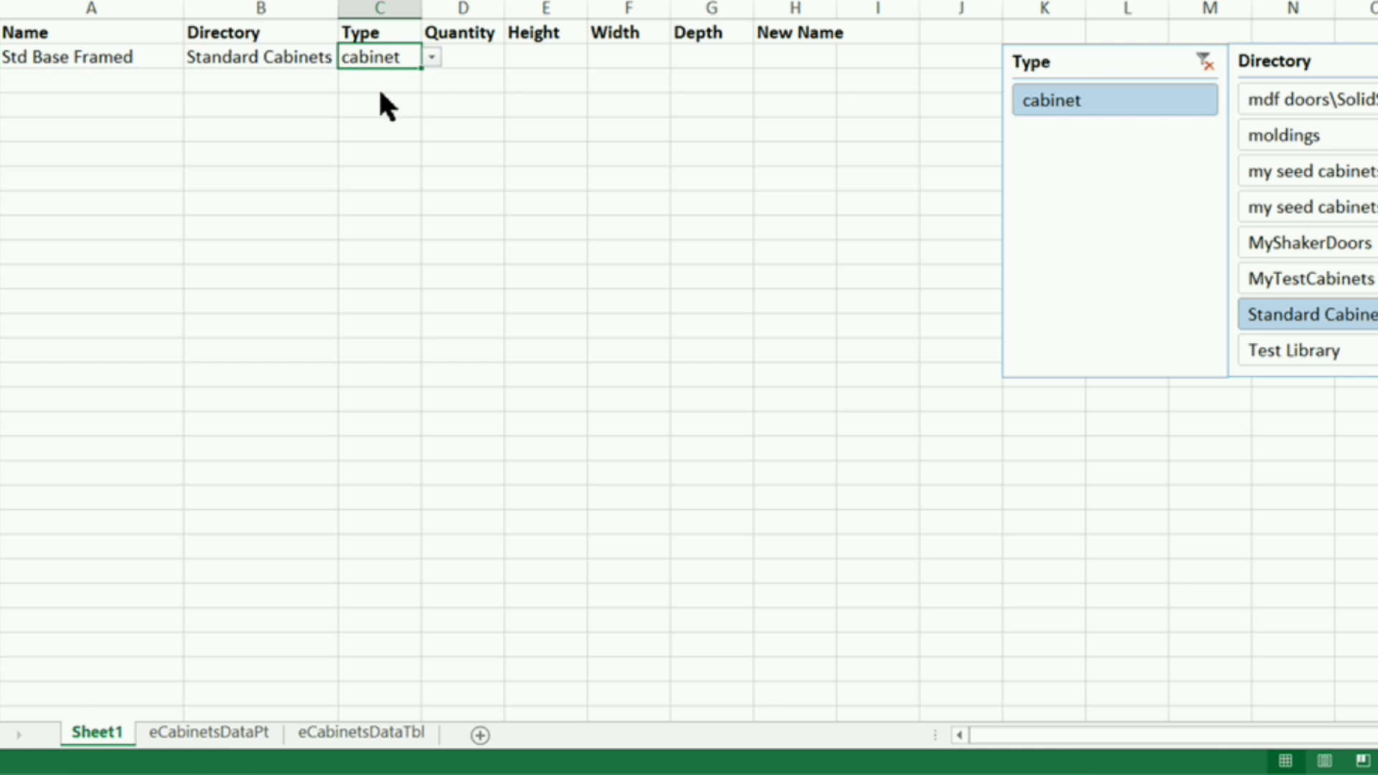
{"action": "left_click", "coordinate": [467, 61]}
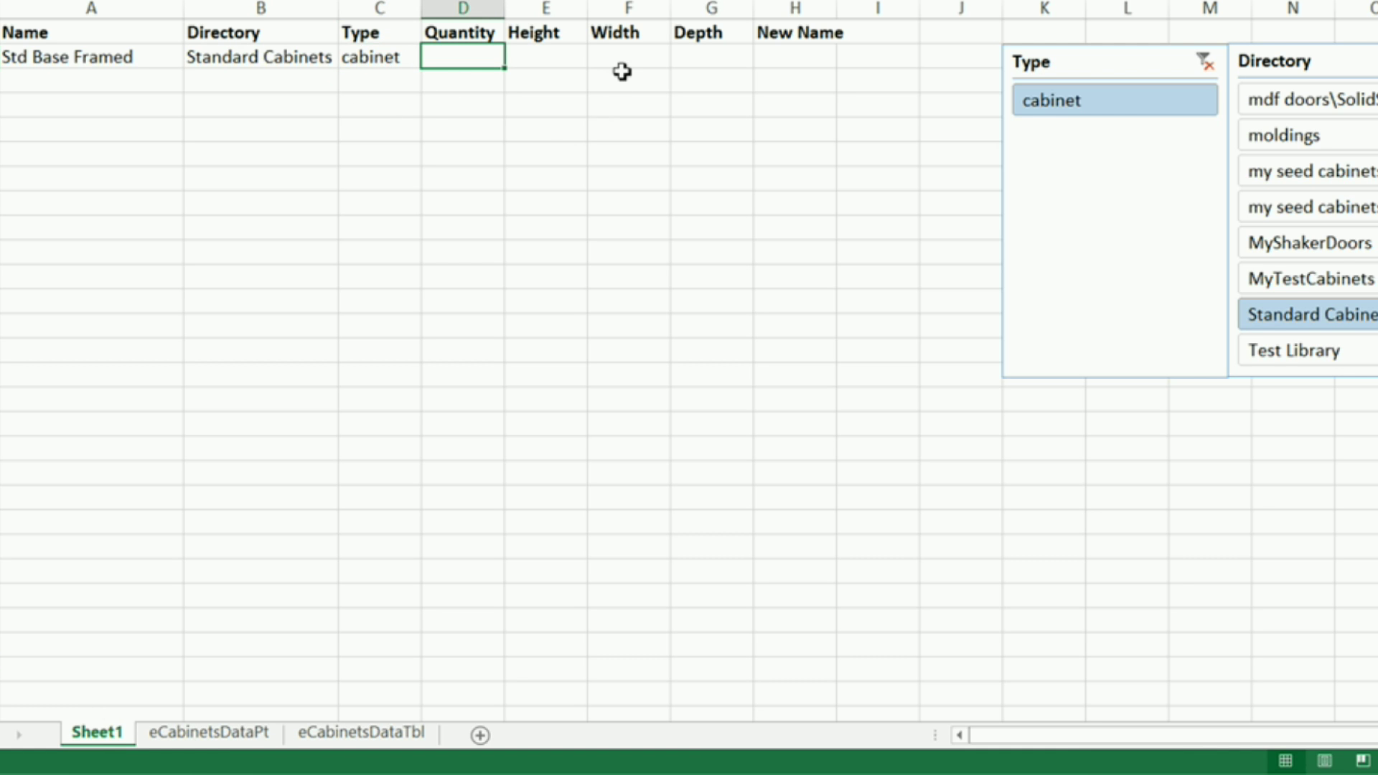
{"action": "type", "text": "1"}
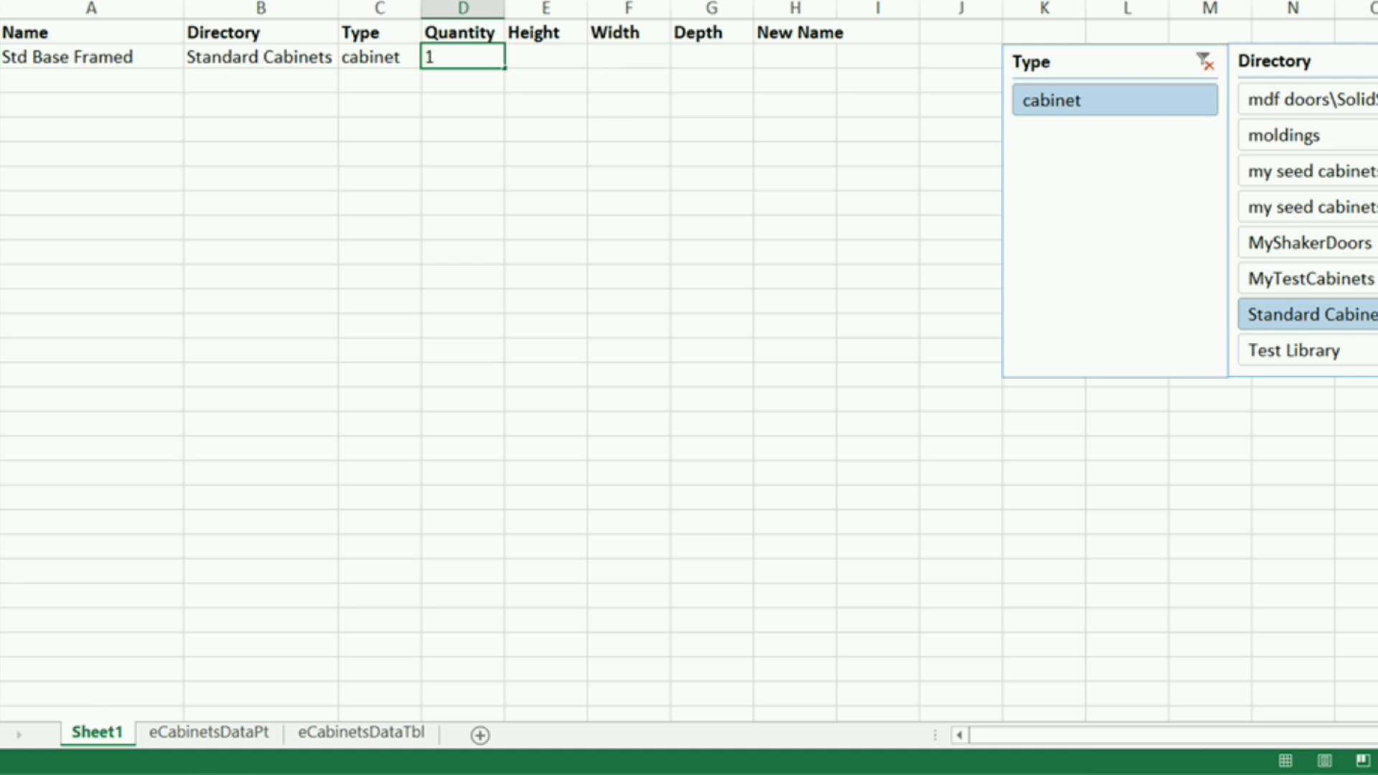
- Enter a height of 34.5, a width of 36 and a depth of 24 for the Std Base Framed entry in row 2
{"action": "left_click", "coordinate": [542, 59]}
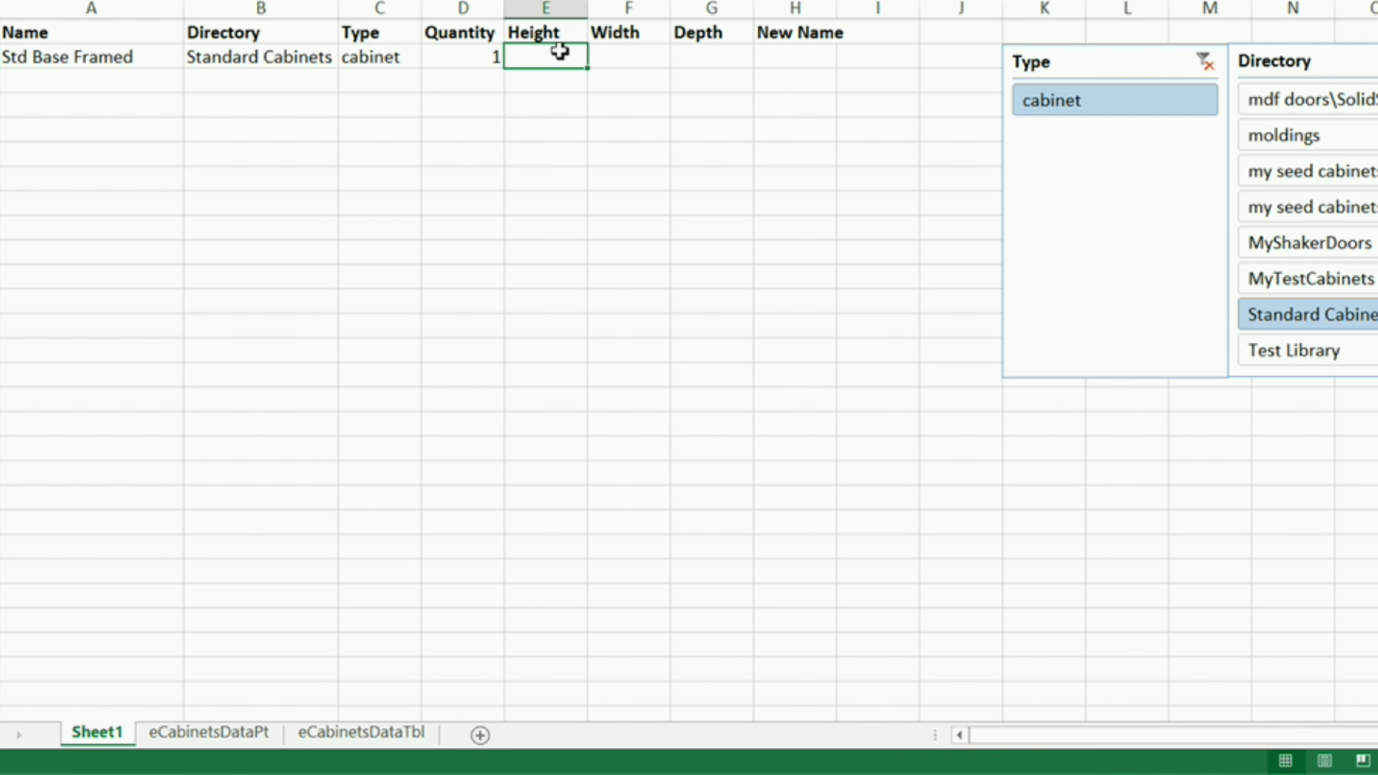
{"action": "type", "text": "34"}
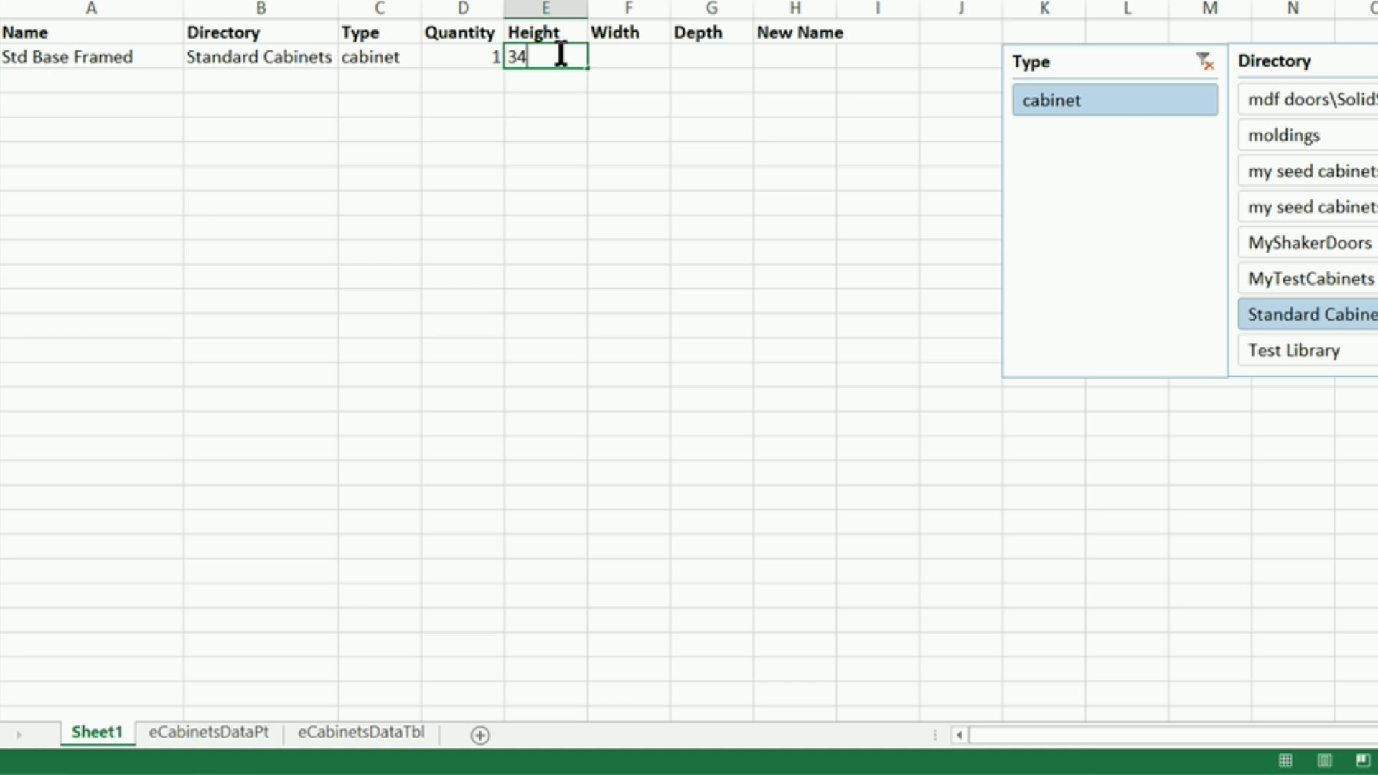
{"action": "type", "text": ".5"}
{"action": "left_click", "coordinate": [622, 62]}
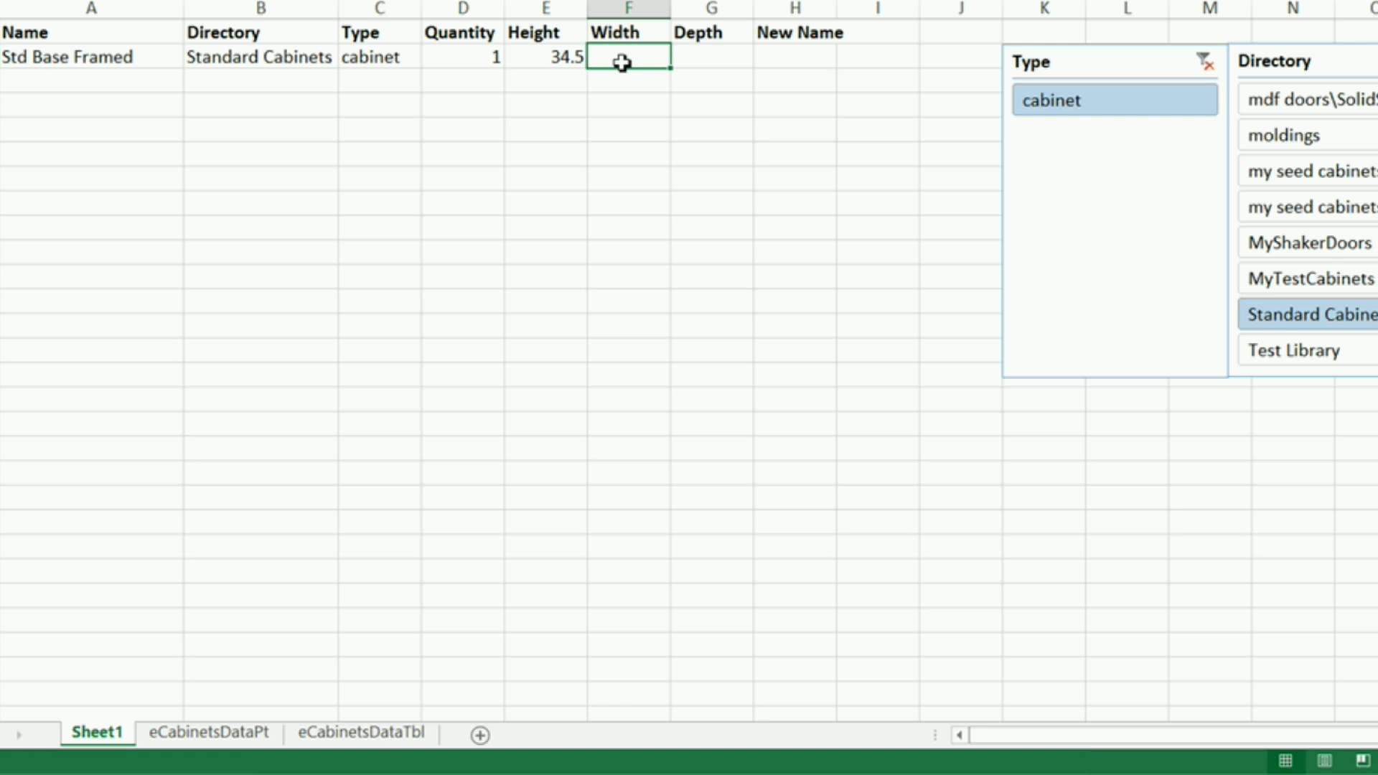
{"action": "type", "text": "36"}
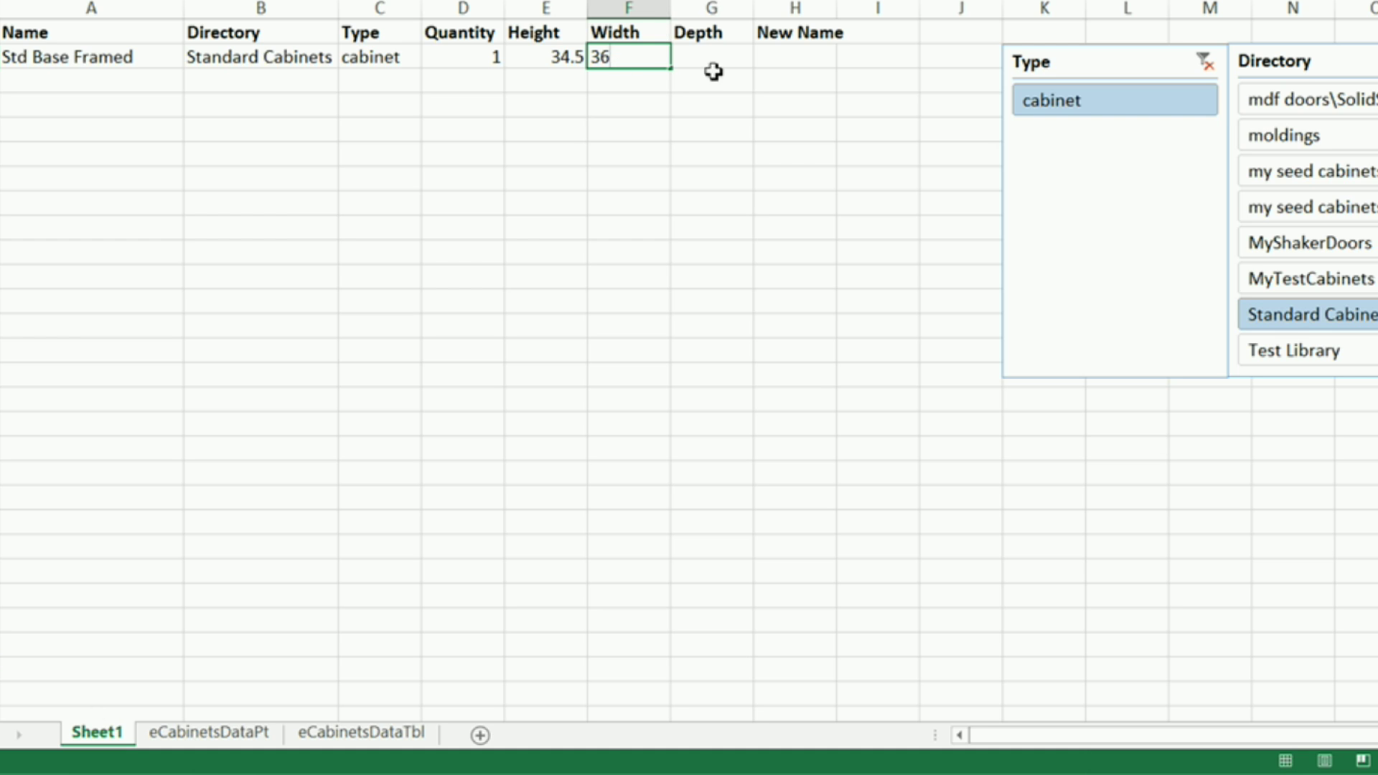
{"action": "left_click", "coordinate": [715, 58]}
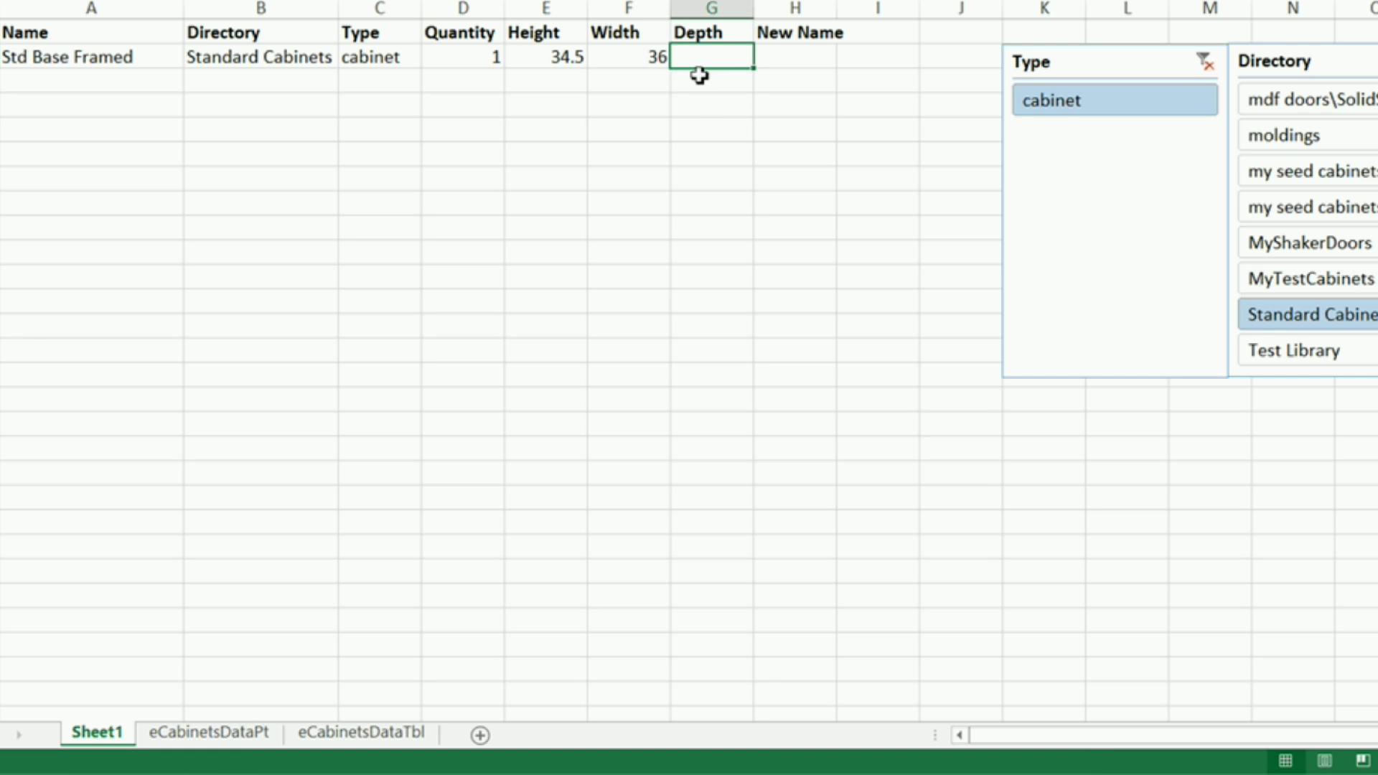
{"action": "type", "text": "24"}
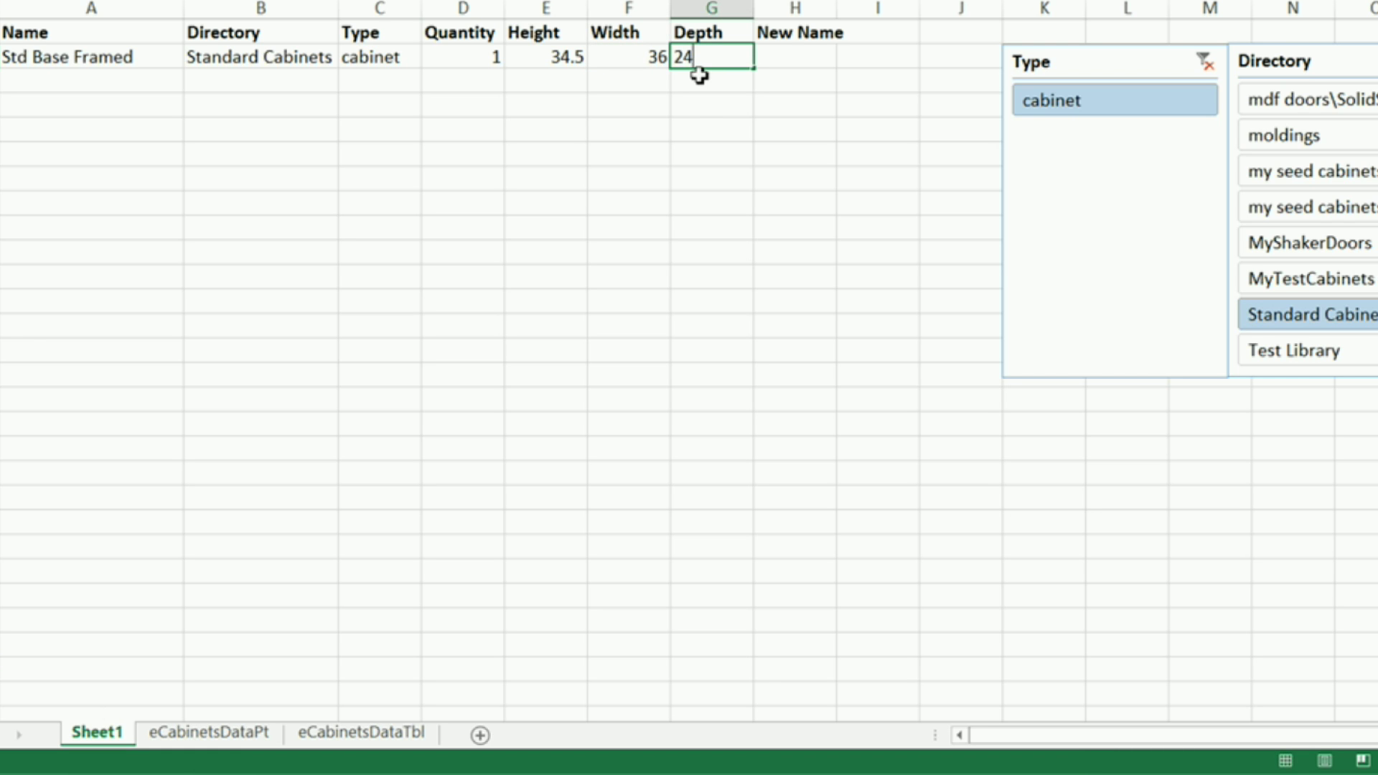
{"action": "left_click", "coordinate": [794, 59]}
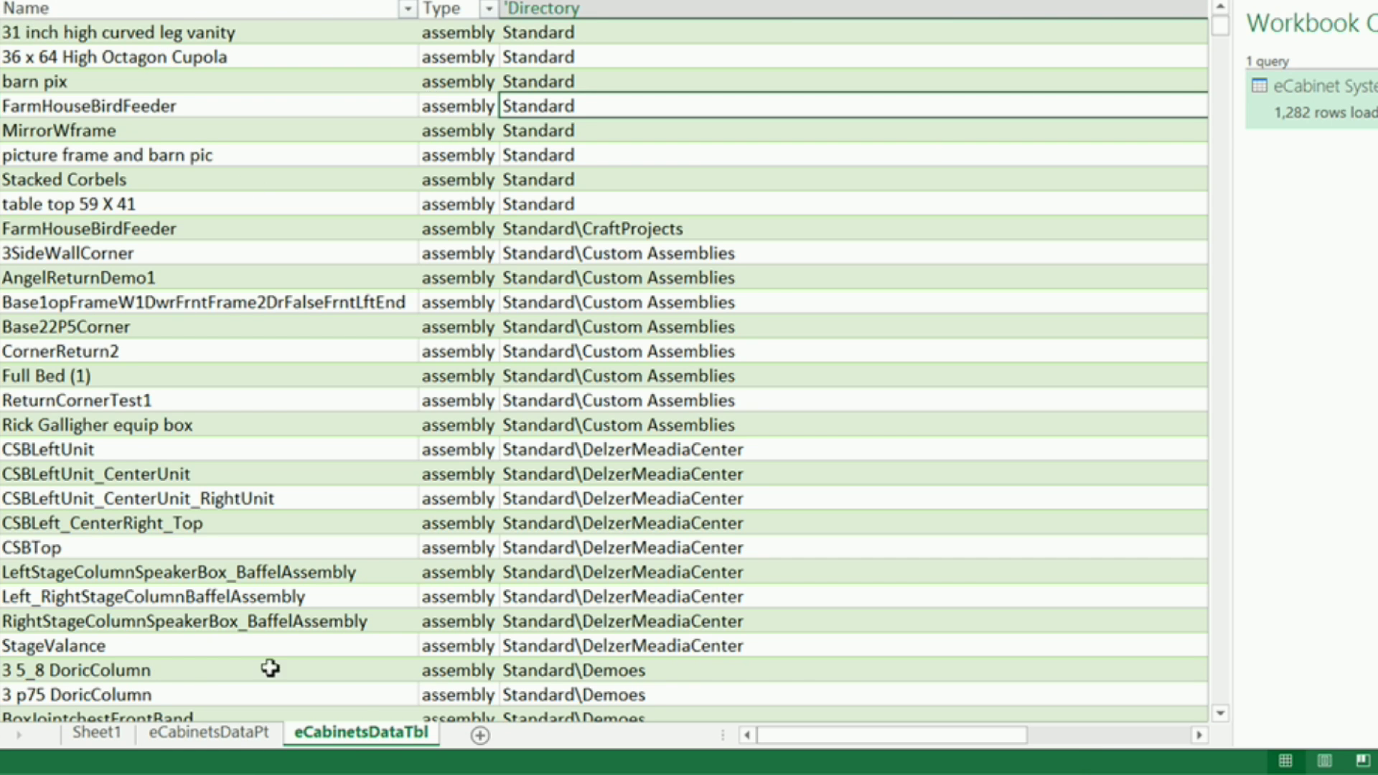
- Return from the eCabinetsDataTbl sheet to the batch entries on Sheet1
{"action": "left_click", "coordinate": [97, 732]}
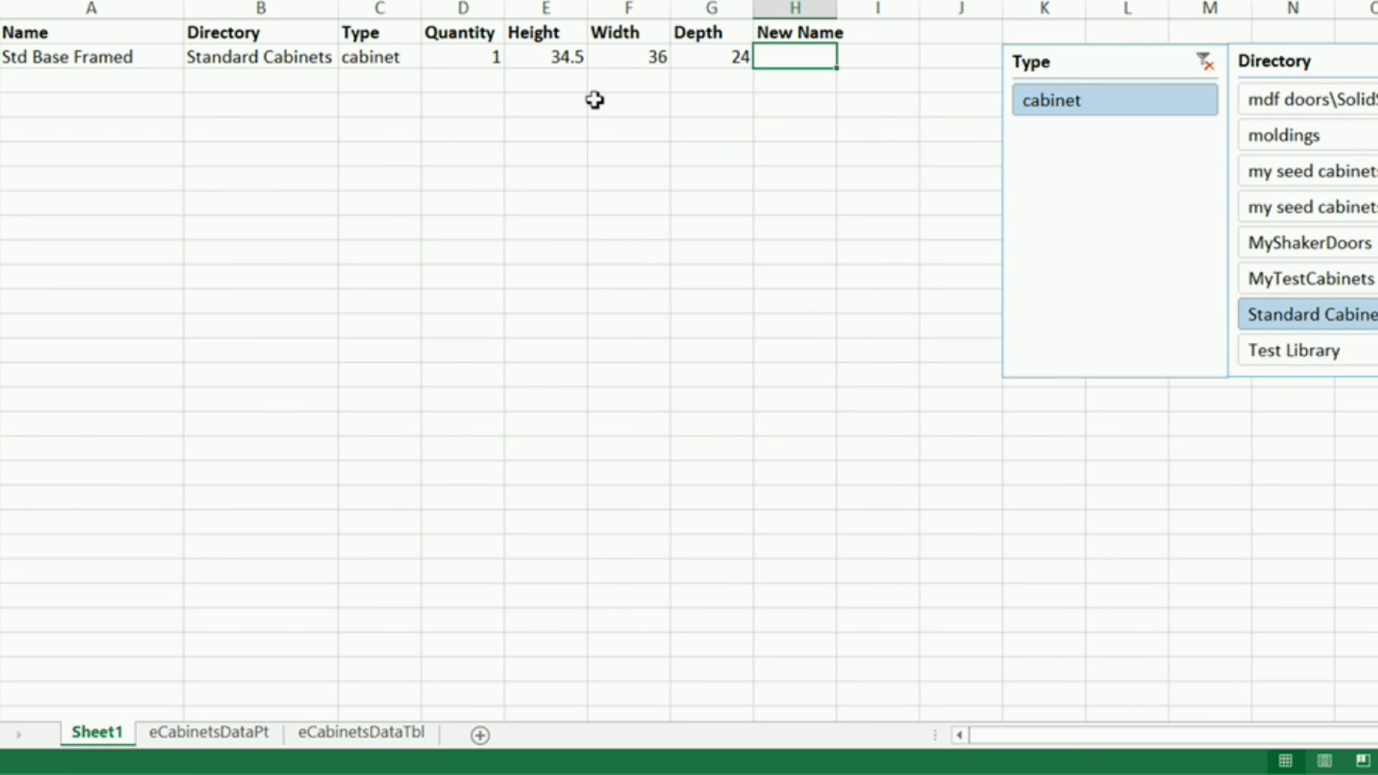